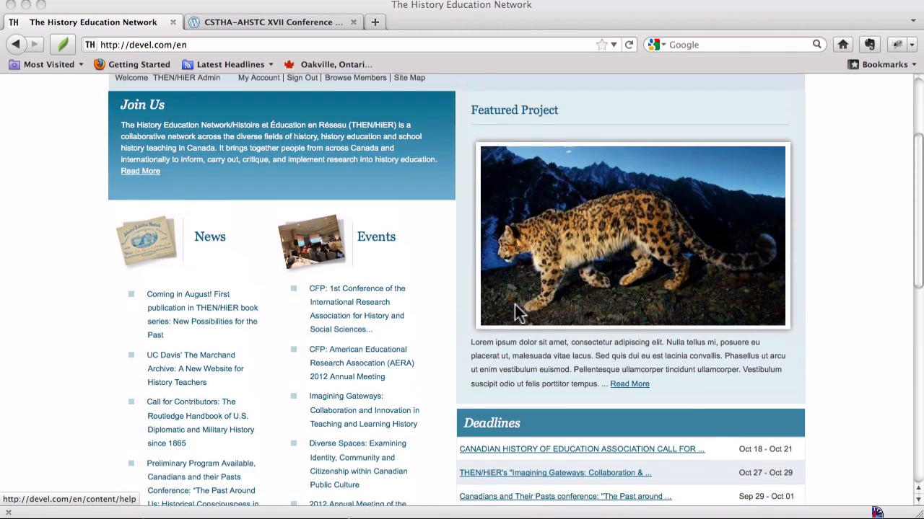
# Check where the homepage deadlines "Place and Placelessness" and THEN/HiER's "Imagining Gateways" link to, without downloading the Word document
pyautogui.scroll(-3, 514, 304)
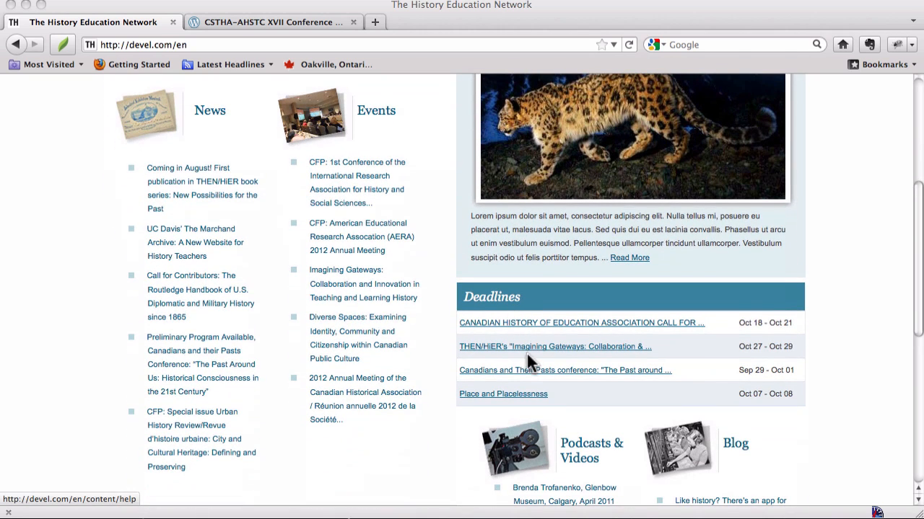
pyautogui.click(497, 395)
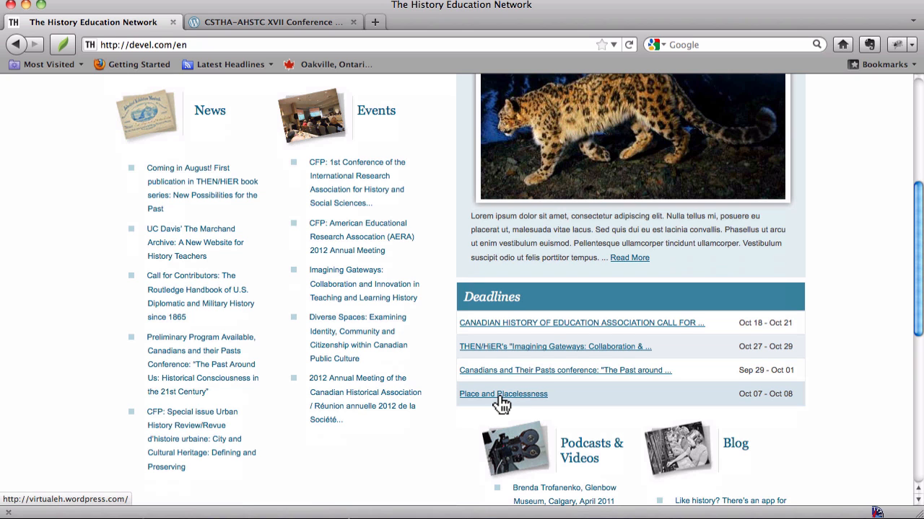
pyautogui.click(498, 395)
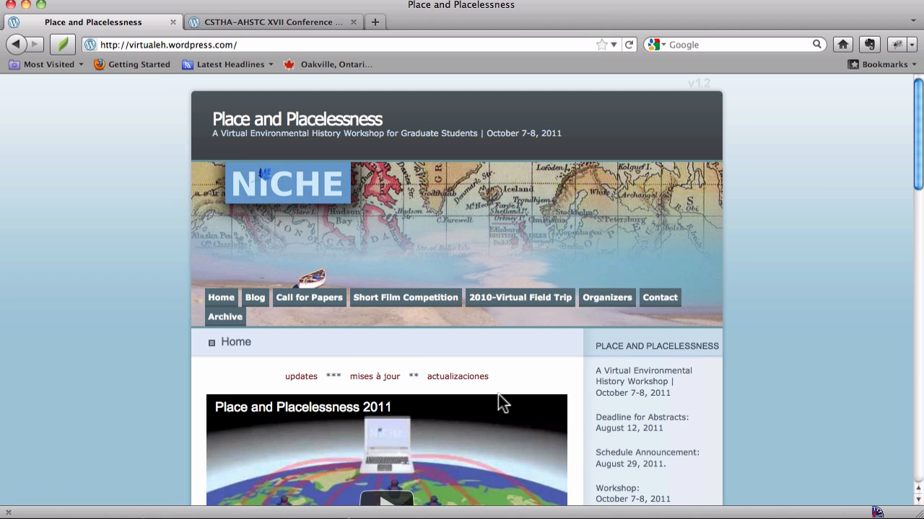
pyautogui.click(16, 44)
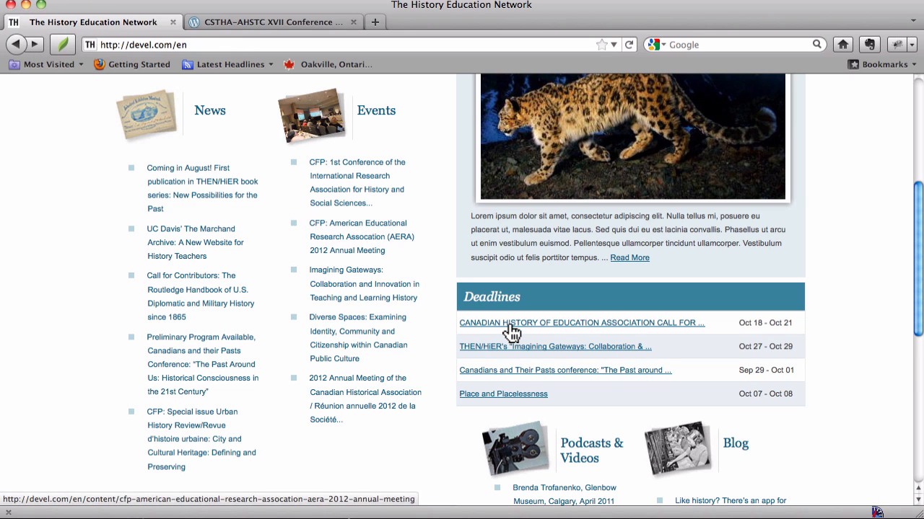
pyautogui.click(534, 349)
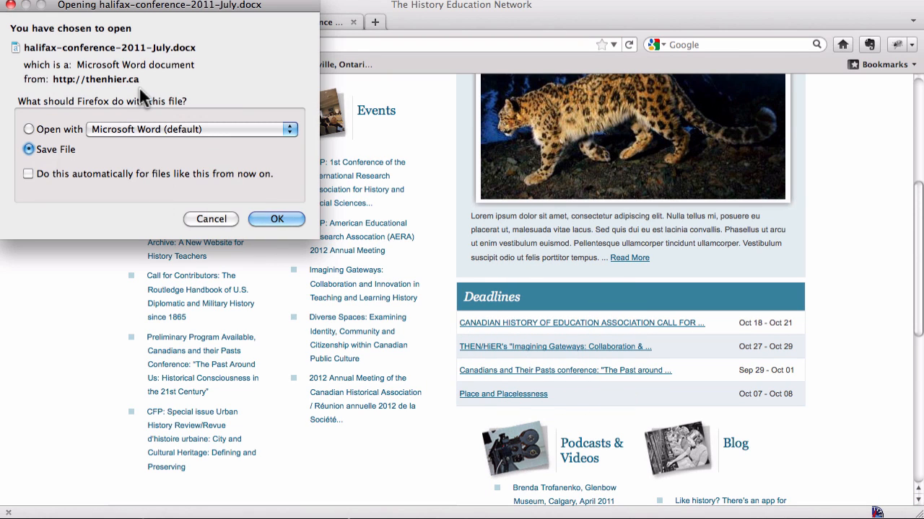
pyautogui.click(217, 219)
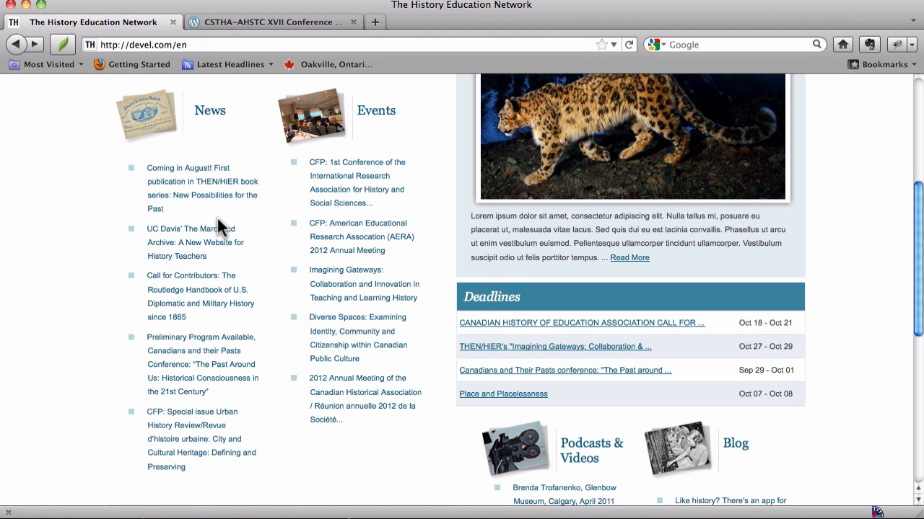
# Open the form for creating a new Deadline from the Contribute section's content types
pyautogui.scroll(5, 220, 227)
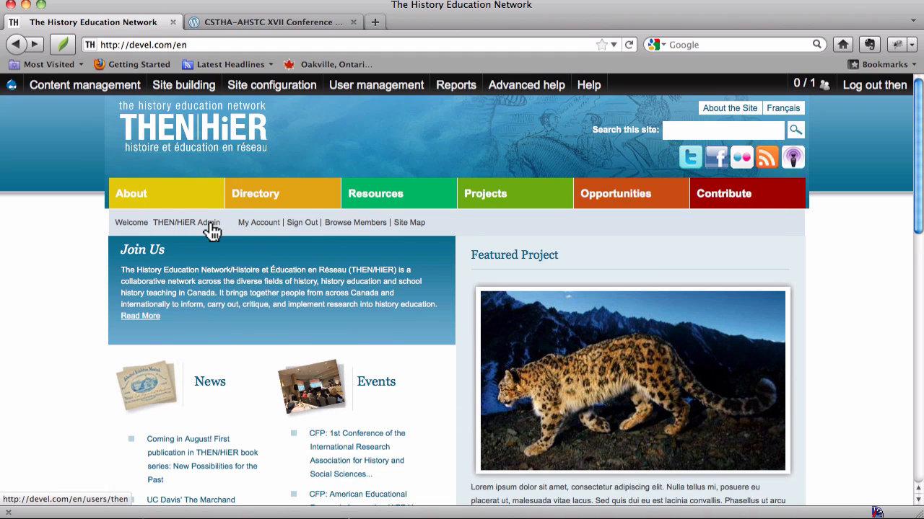
pyautogui.click(724, 196)
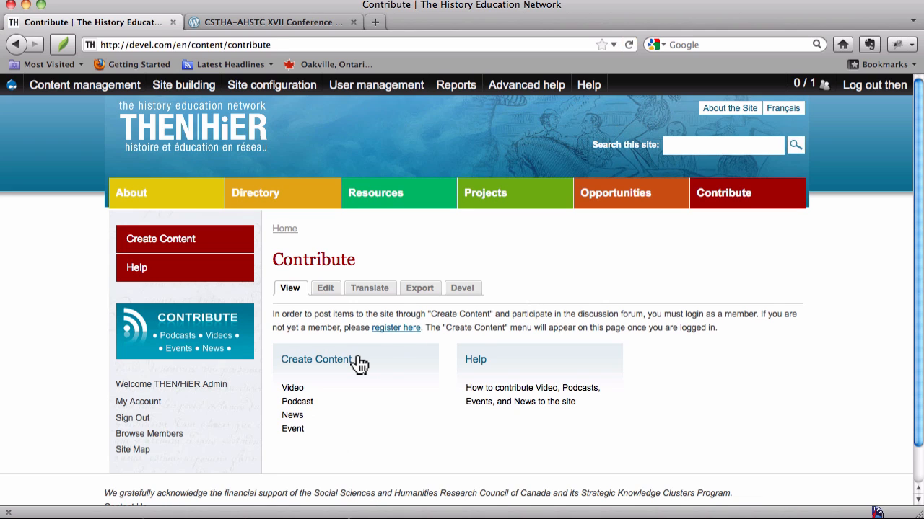
pyautogui.click(359, 366)
pyautogui.scroll(-4, 358, 361)
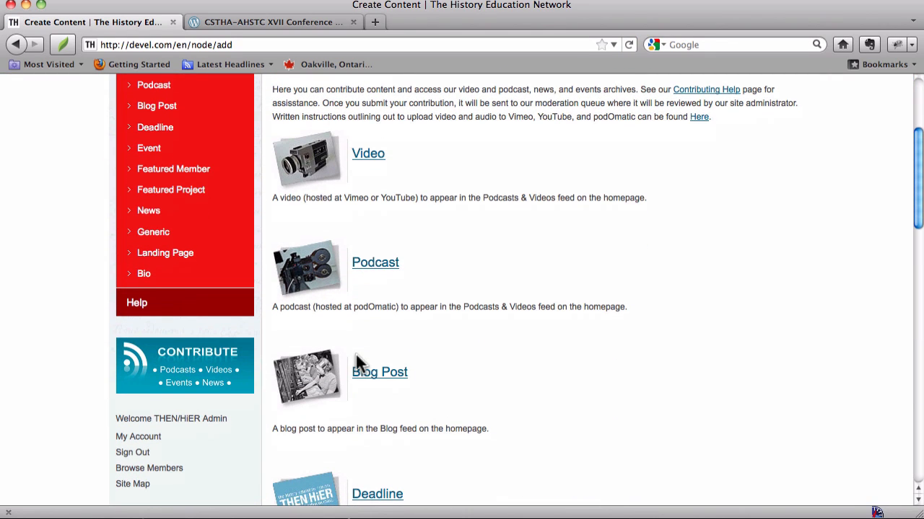
pyautogui.scroll(-4, 356, 355)
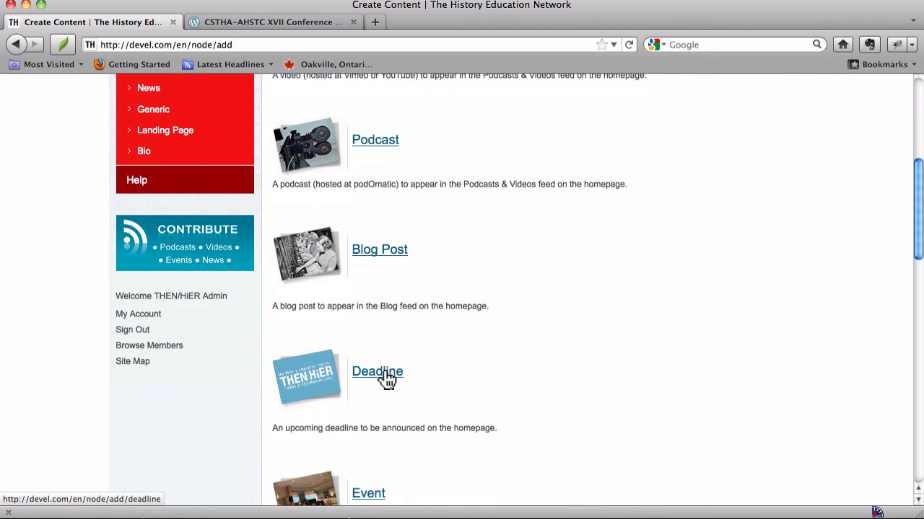
pyautogui.click(384, 375)
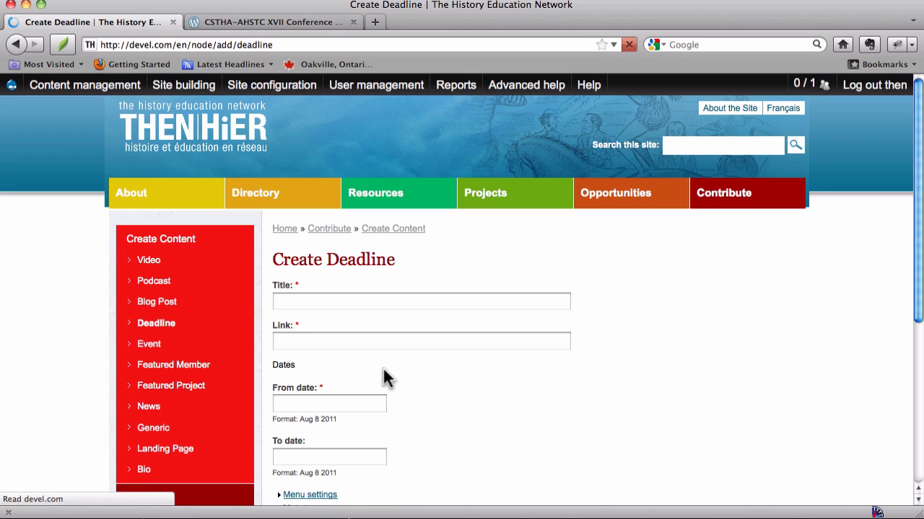
# Copy "Canadian Science and Technology Historical Association" from the CSTHA-AHSTC conference page into the new deadline's Title
pyautogui.click(280, 21)
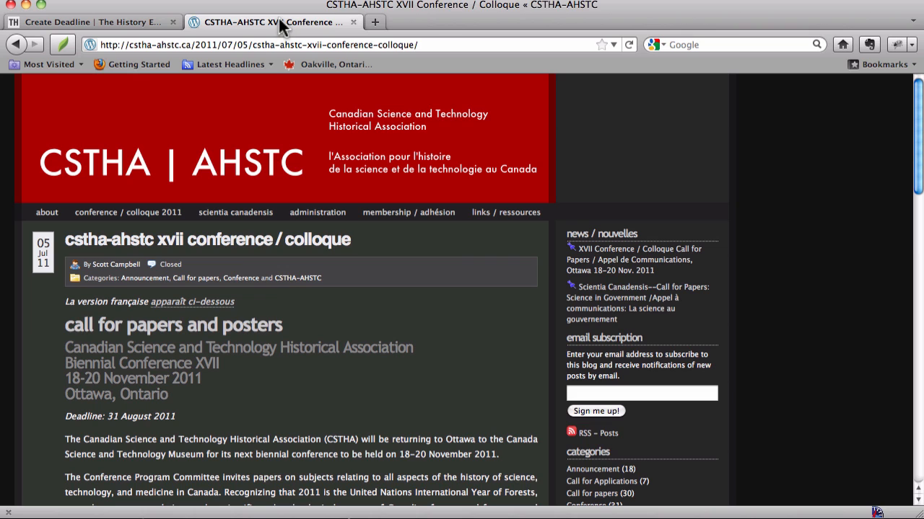
pyautogui.doubleClick(81, 350)
pyautogui.moveTo(81, 348); pyautogui.dragTo(412, 349)
pyautogui.press('super+c')
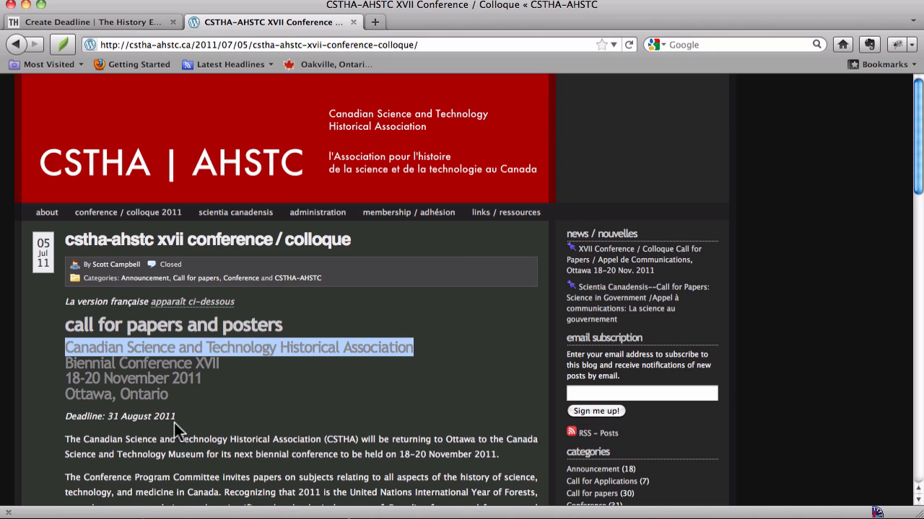
pyautogui.click(123, 19)
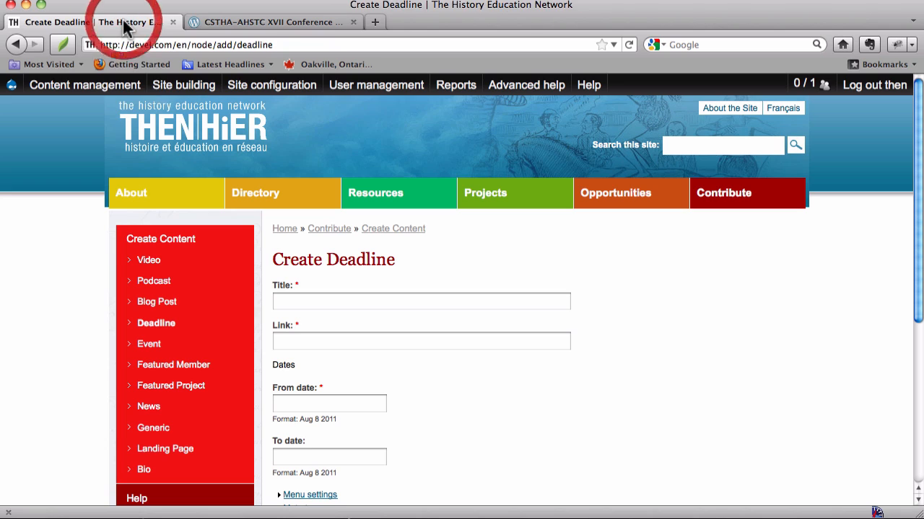
pyautogui.click(301, 301)
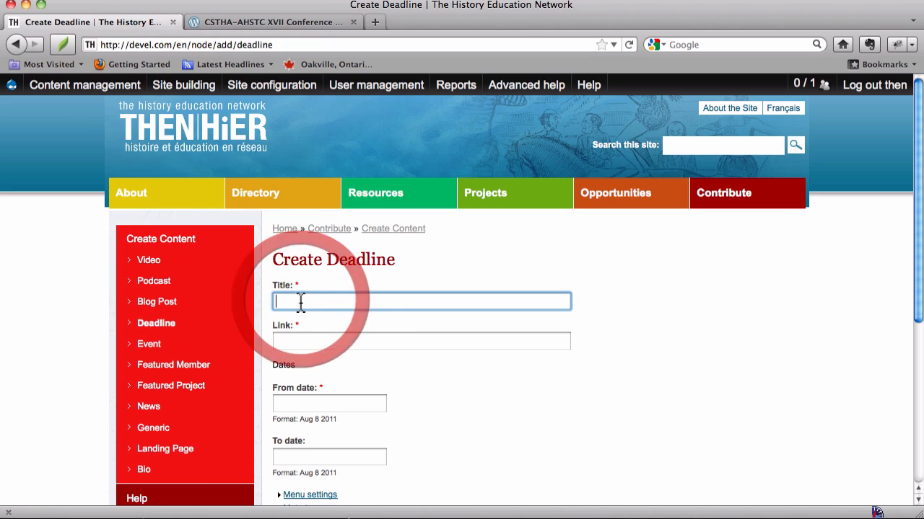
pyautogui.click(243, 21)
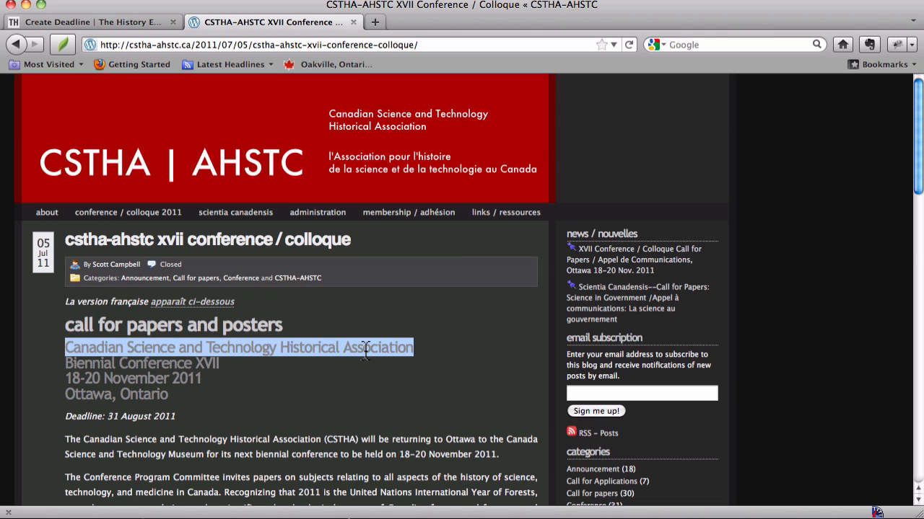
pyautogui.click(124, 22)
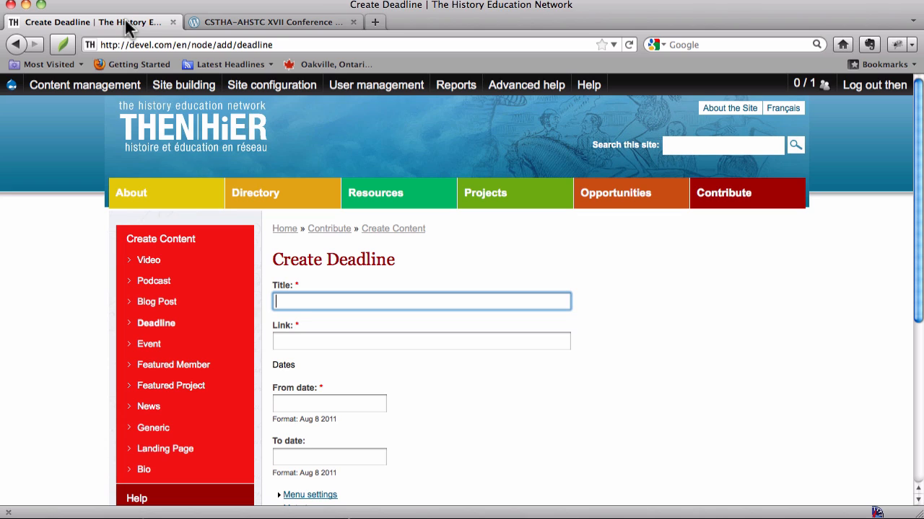
pyautogui.click(401, 303)
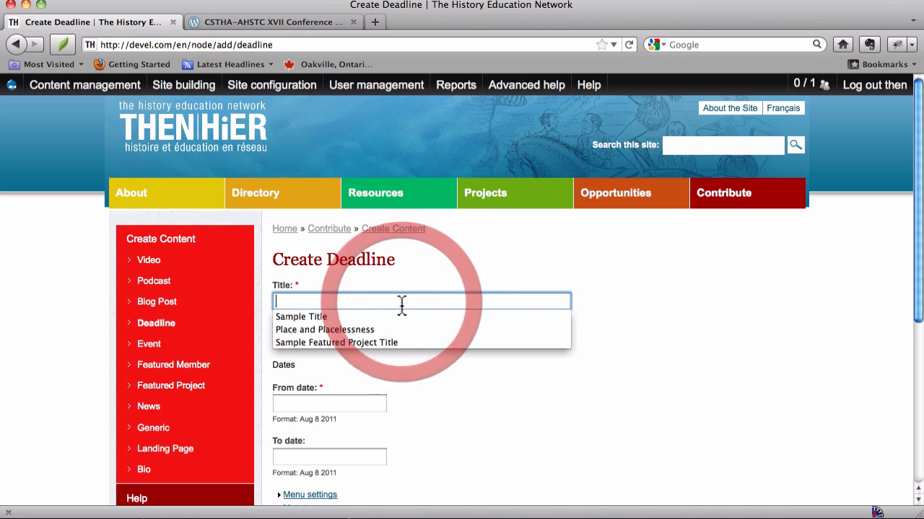
pyautogui.press('super+v')
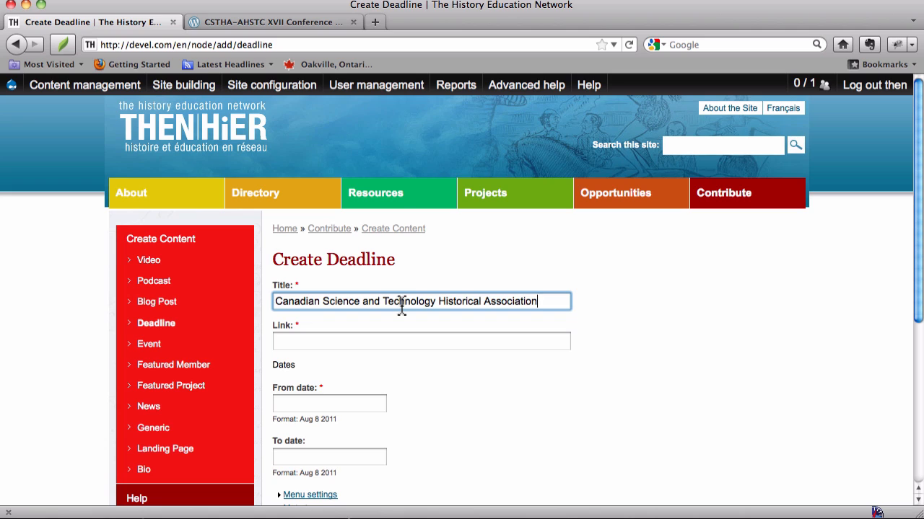
# Save the "CSTHA-AHSTC CFP Conference – ADC Colloque" PDF from the CSTHA-AHSTC conference page to the Desktop
pyautogui.click(394, 344)
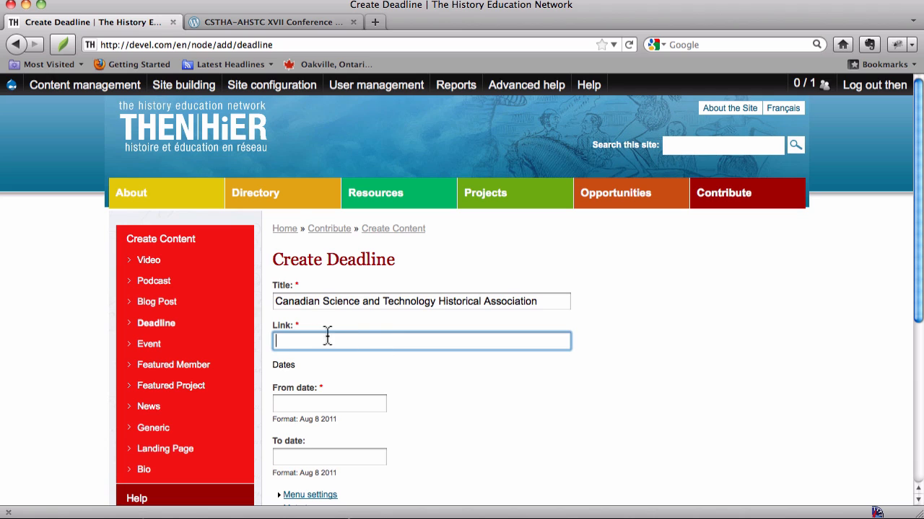
pyautogui.click(484, 272)
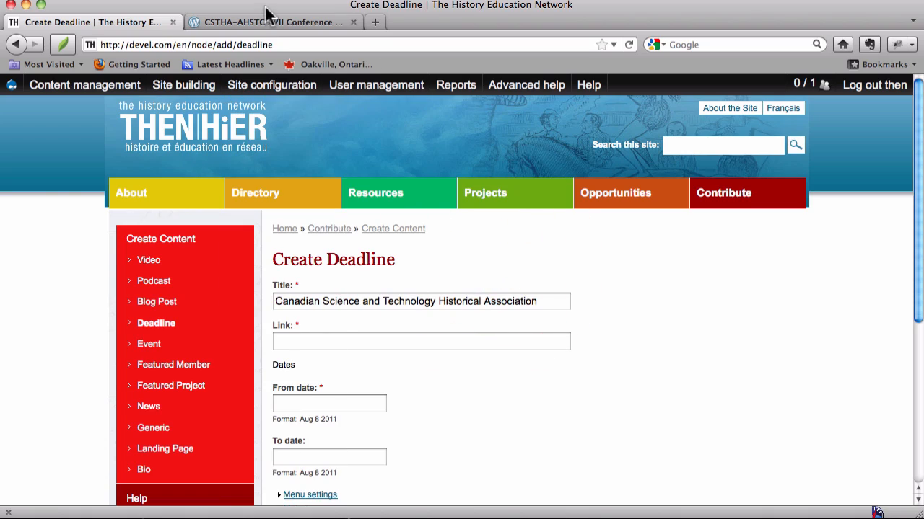
pyautogui.click(265, 19)
pyautogui.scroll(-2, 390, 367)
pyautogui.scroll(-10, 401, 367)
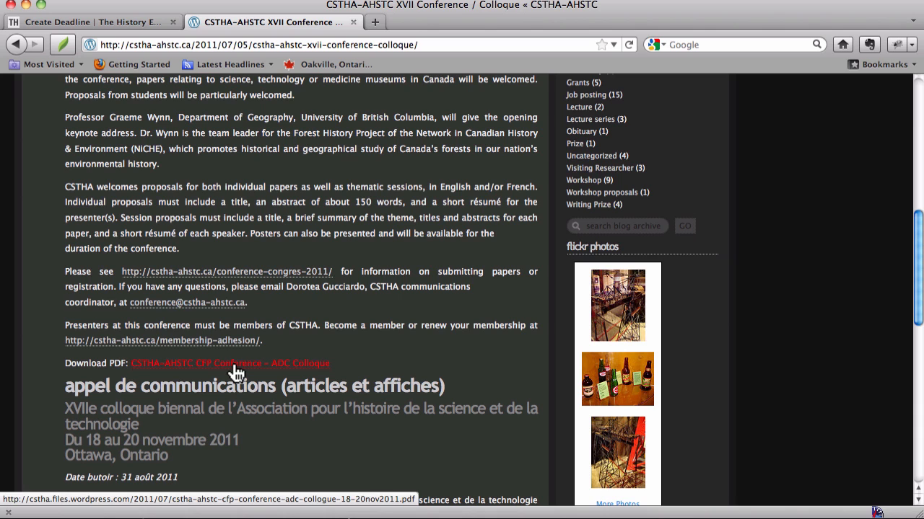
pyautogui.click(233, 365)
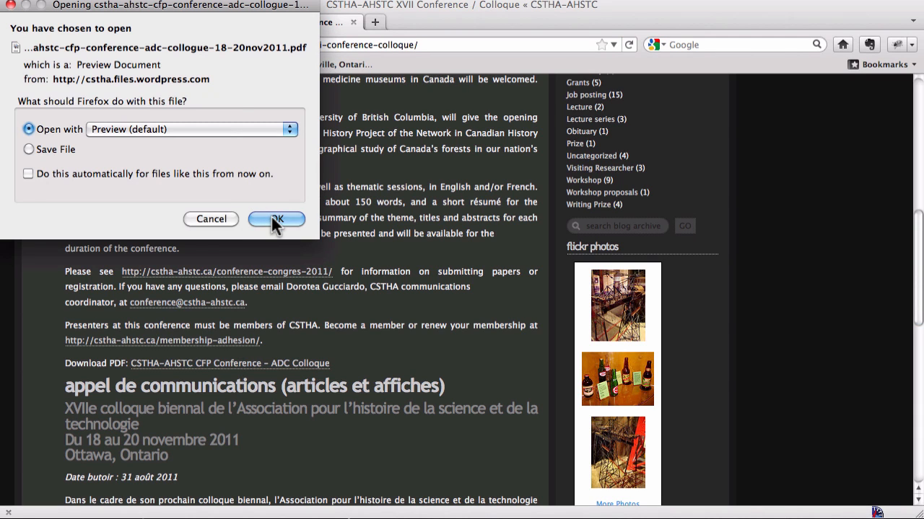
pyautogui.click(28, 149)
pyautogui.click(261, 218)
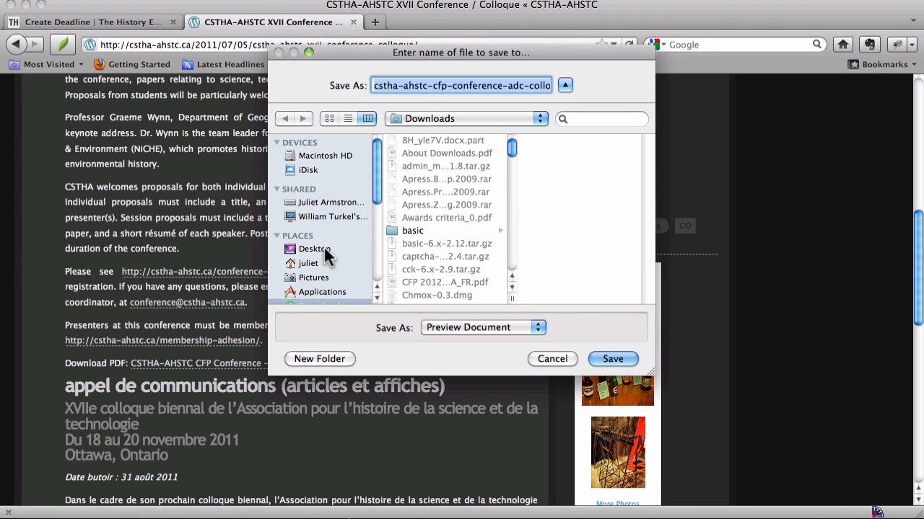
pyautogui.click(325, 250)
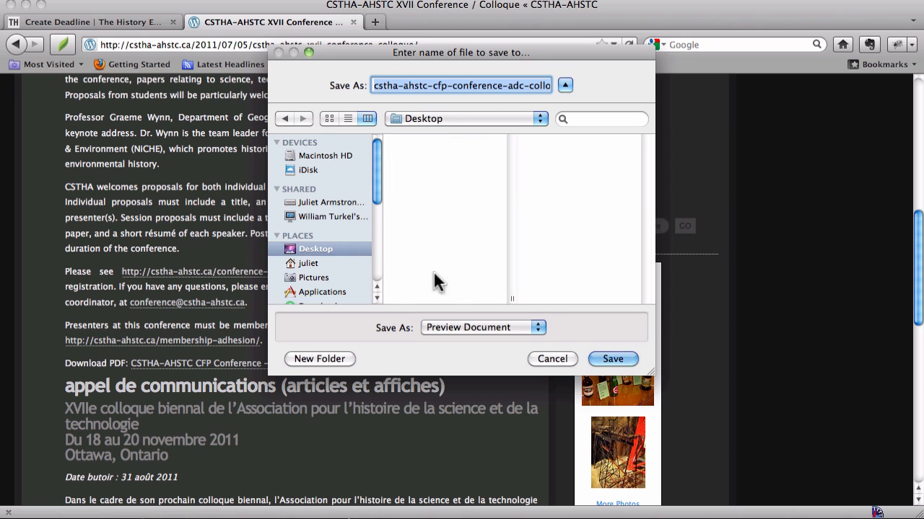
pyautogui.click(613, 359)
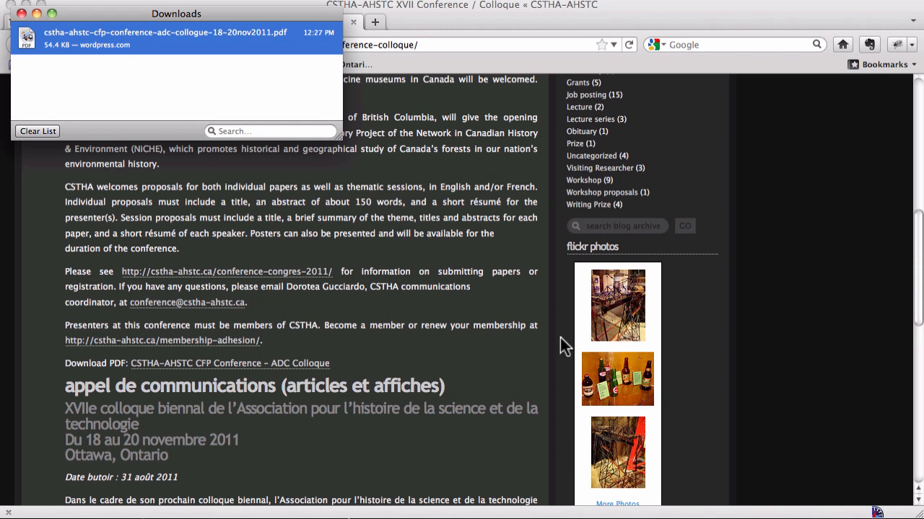
pyautogui.click(21, 13)
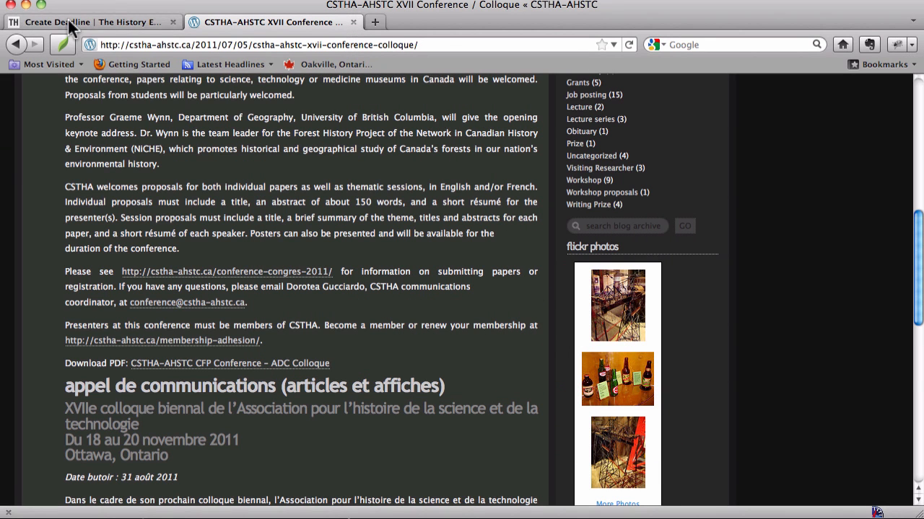
# Attach the cstha-ahstc-cfp-conference PDF from the Desktop to the new deadline as a file attachment
pyautogui.click(101, 24)
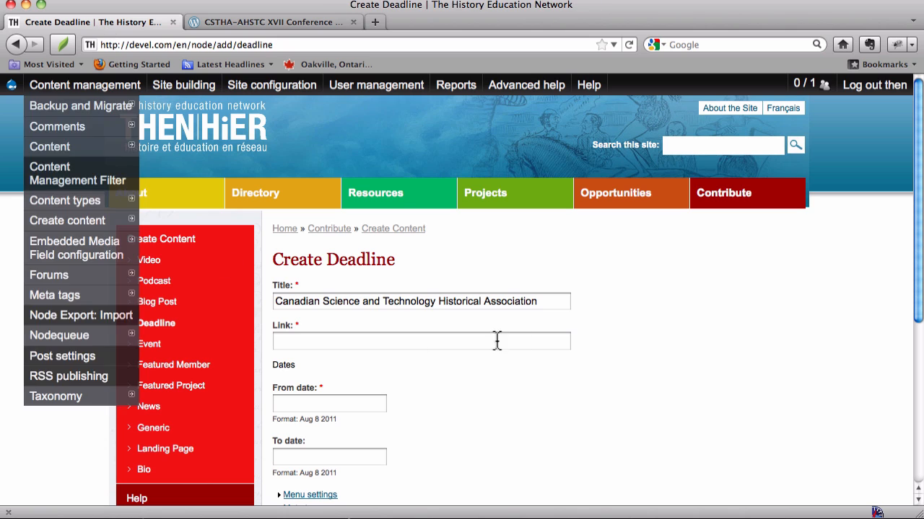
pyautogui.click(474, 342)
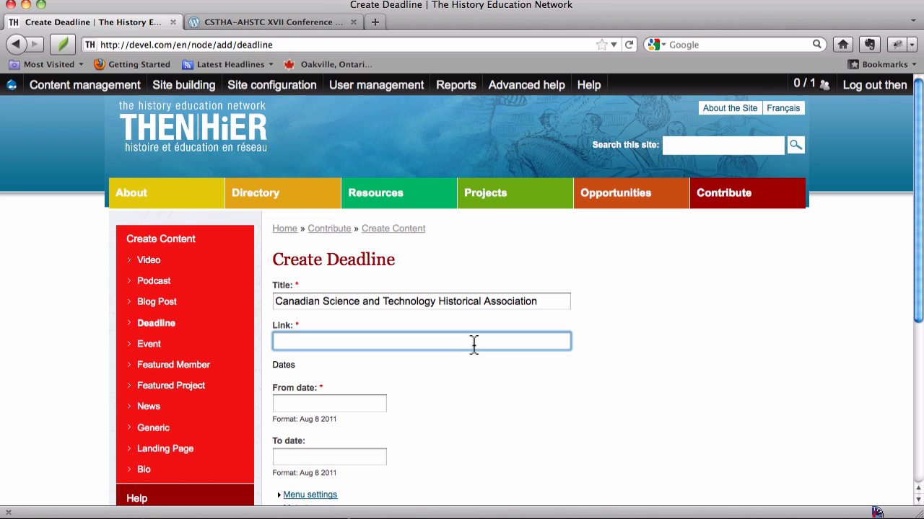
pyautogui.scroll(-3, 474, 345)
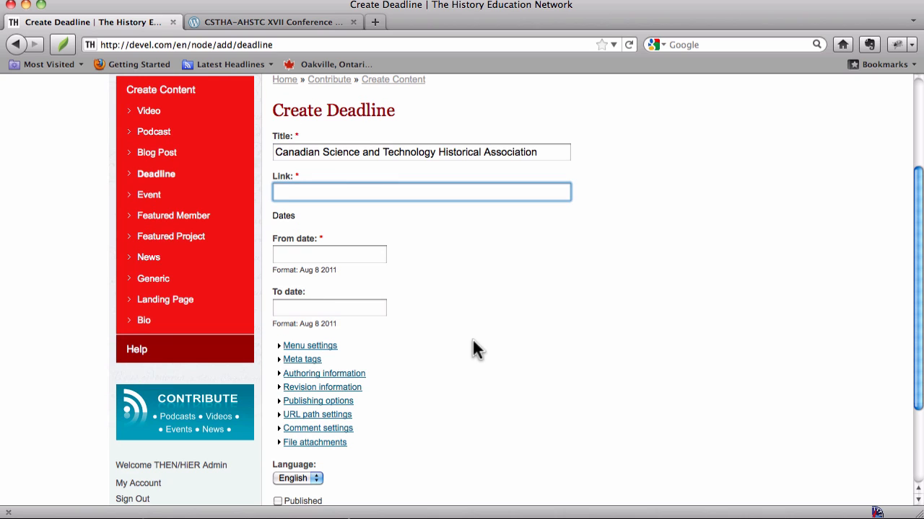
pyautogui.scroll(-3, 474, 349)
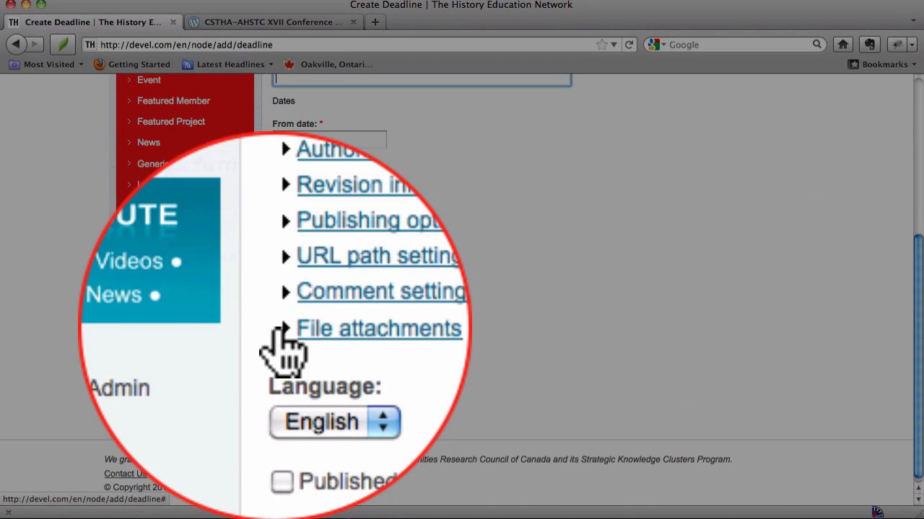
pyautogui.click(279, 329)
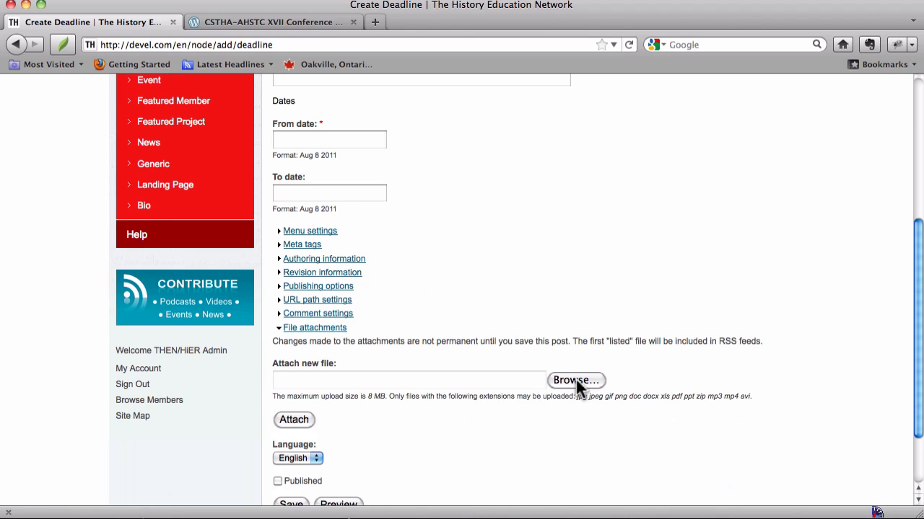
pyautogui.click(575, 381)
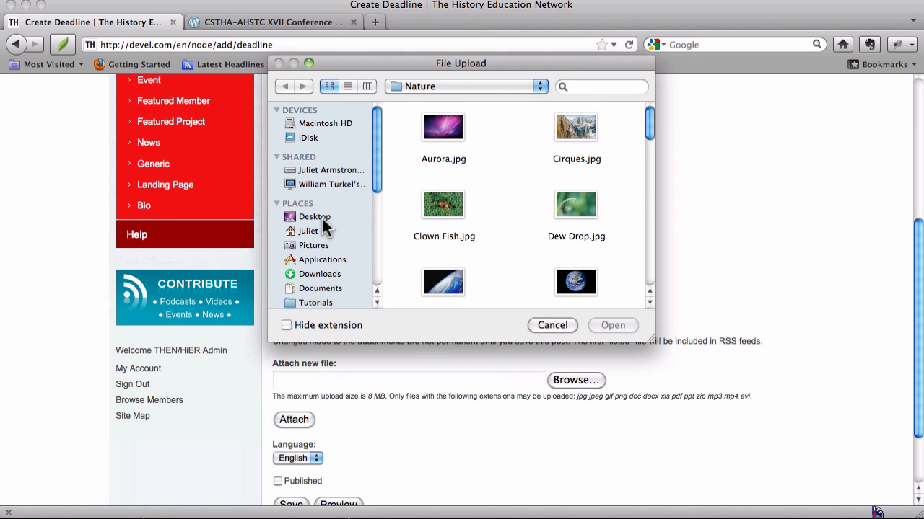
pyautogui.click(321, 216)
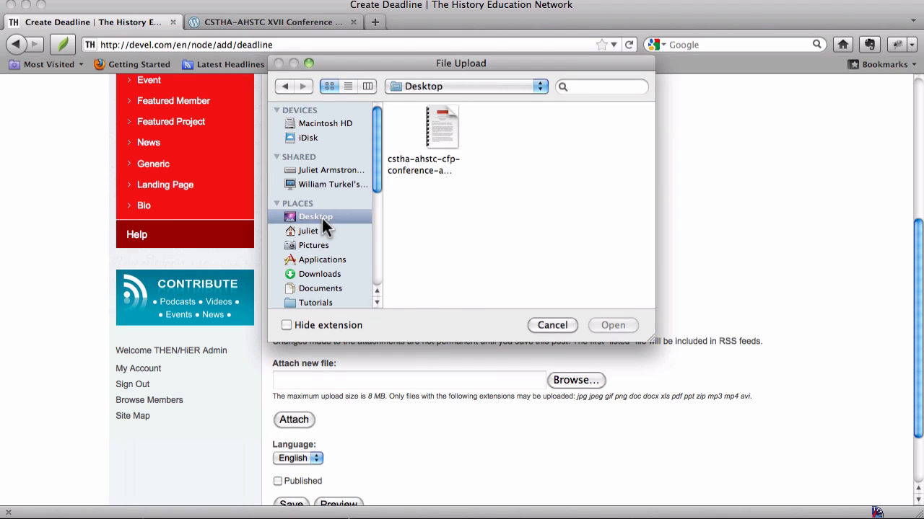
pyautogui.click(436, 172)
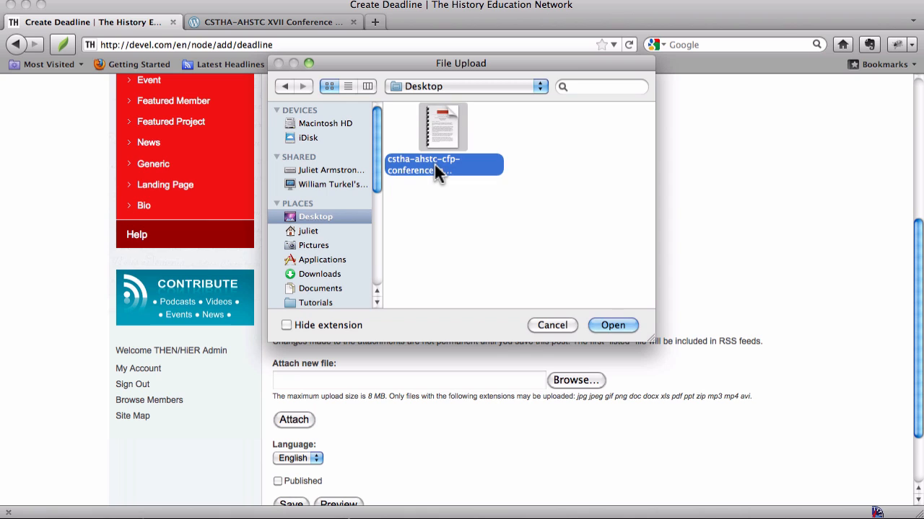
pyautogui.click(613, 326)
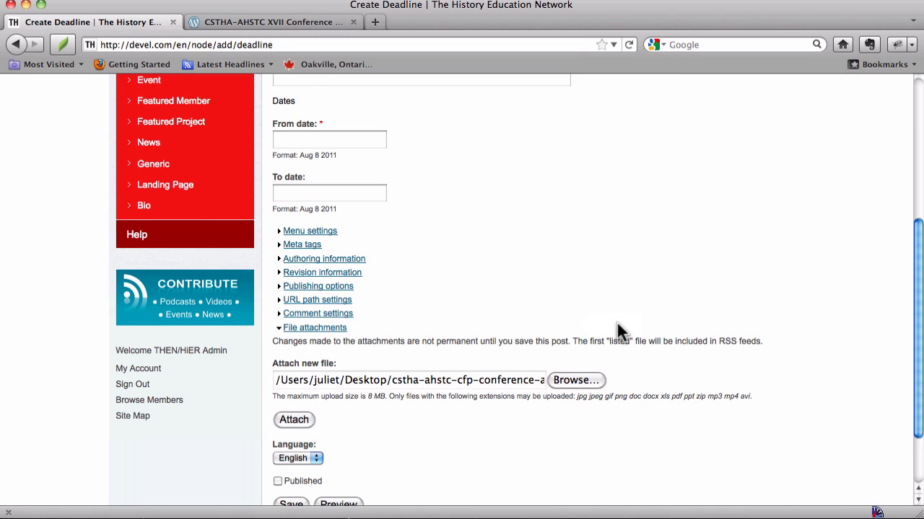
pyautogui.click(296, 420)
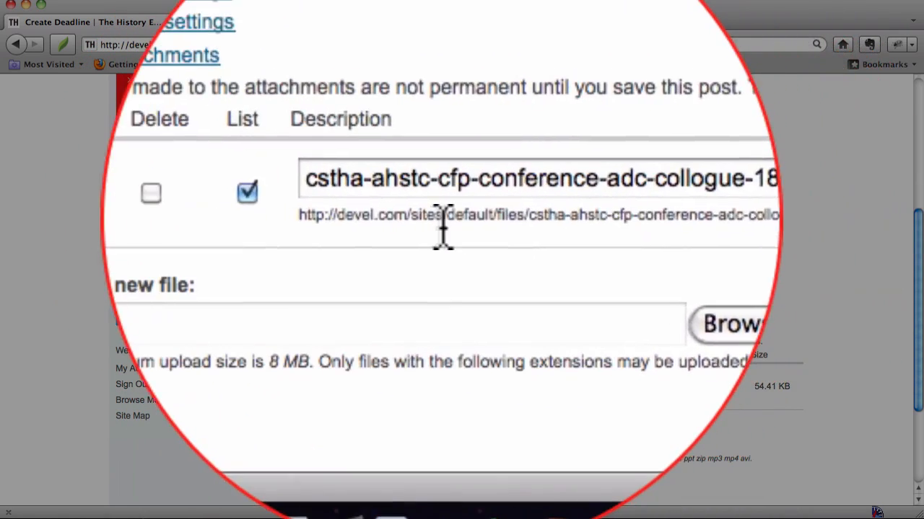
# Copy the attached PDF's URL into the deadline's Link
pyautogui.tripleClick(384, 224)
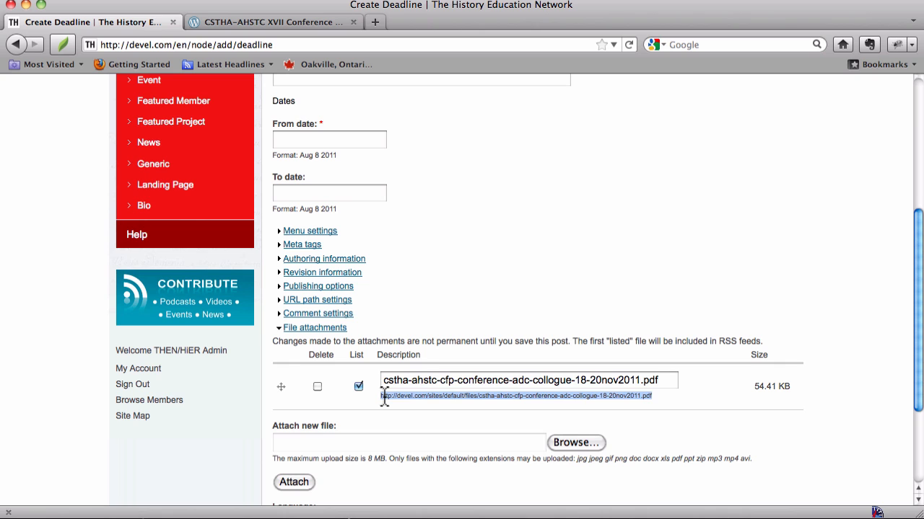
pyautogui.scroll(5, 384, 397)
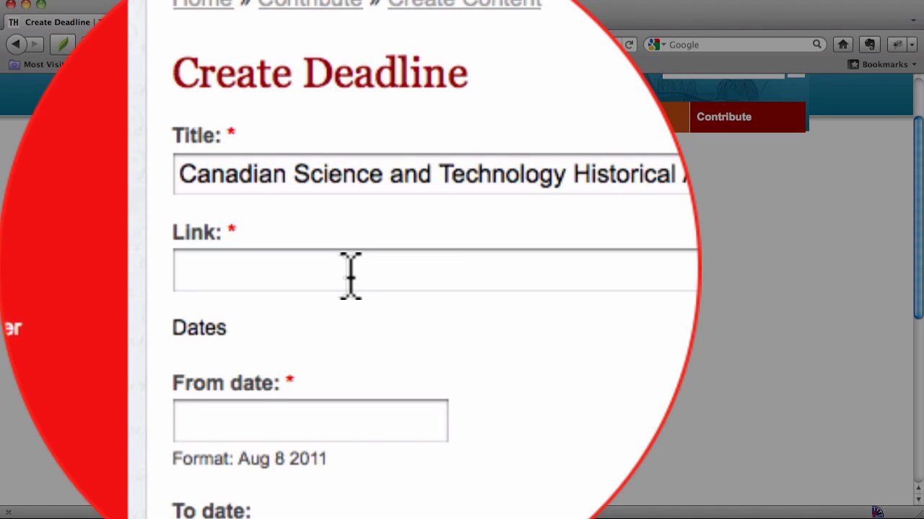
pyautogui.click(350, 274)
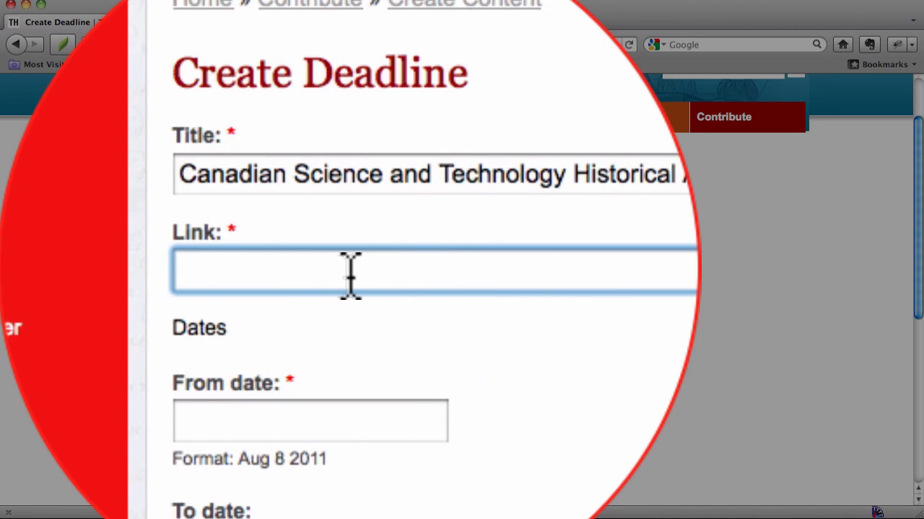
pyautogui.press('super+v')
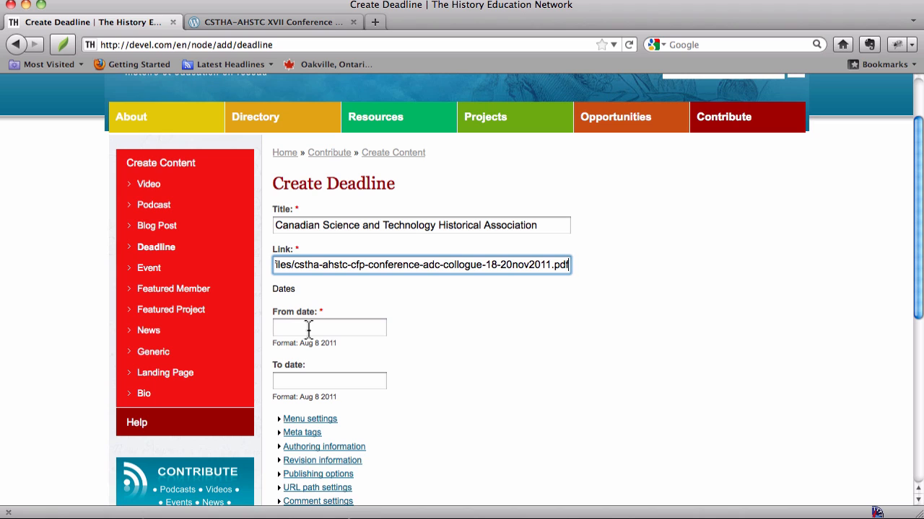
# Check the submission deadline on the CSTHA-AHSTC conference page and set the new deadline's From date to Aug 31 2011
pyautogui.click(282, 23)
pyautogui.scroll(10, 289, 346)
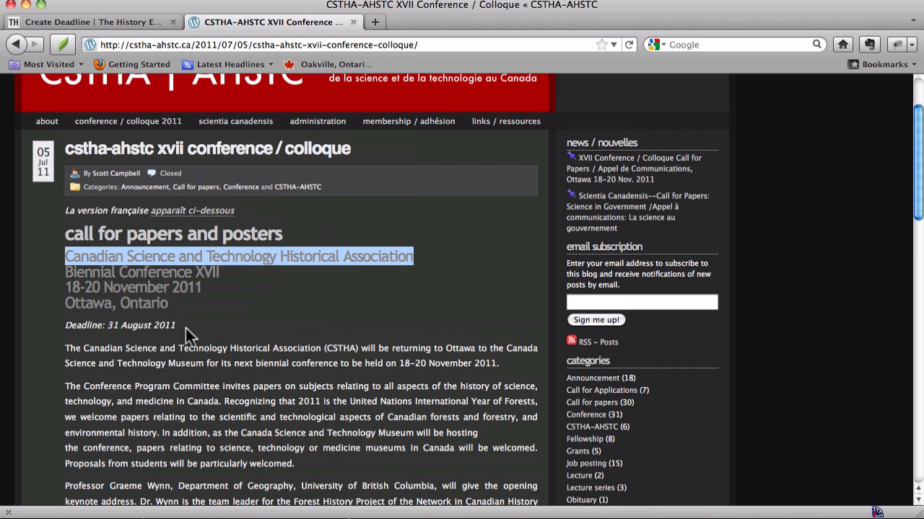
pyautogui.click(134, 23)
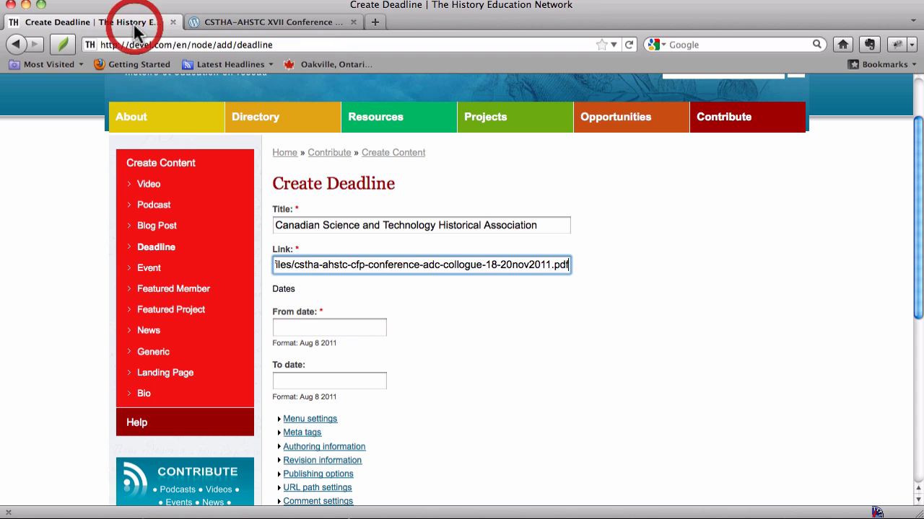
pyautogui.click(310, 329)
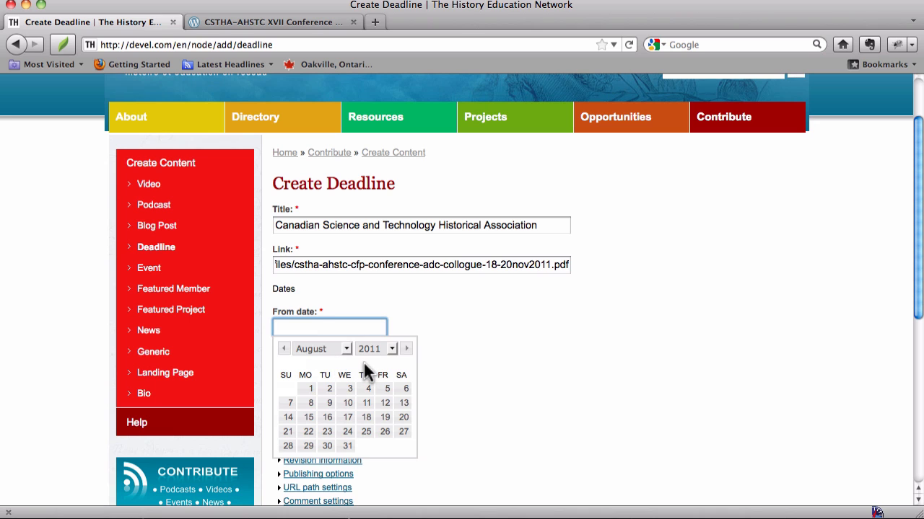
pyautogui.click(236, 26)
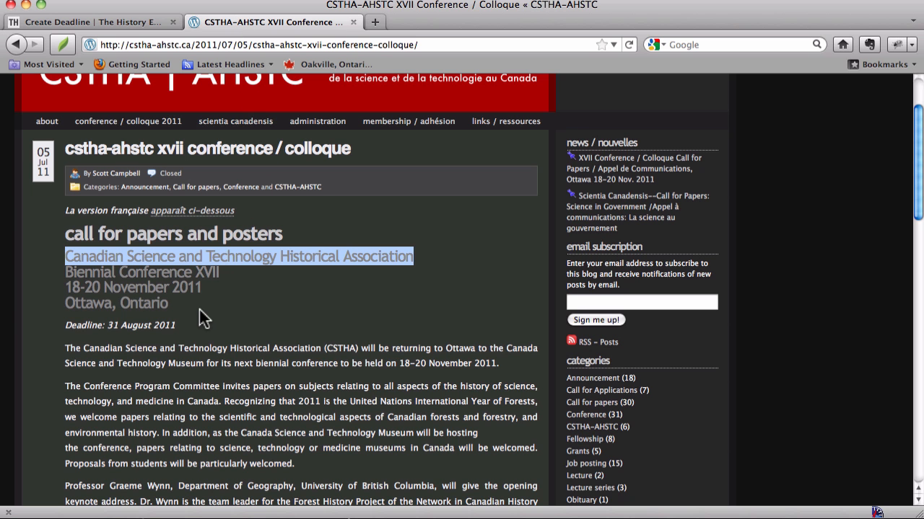
pyautogui.click(112, 23)
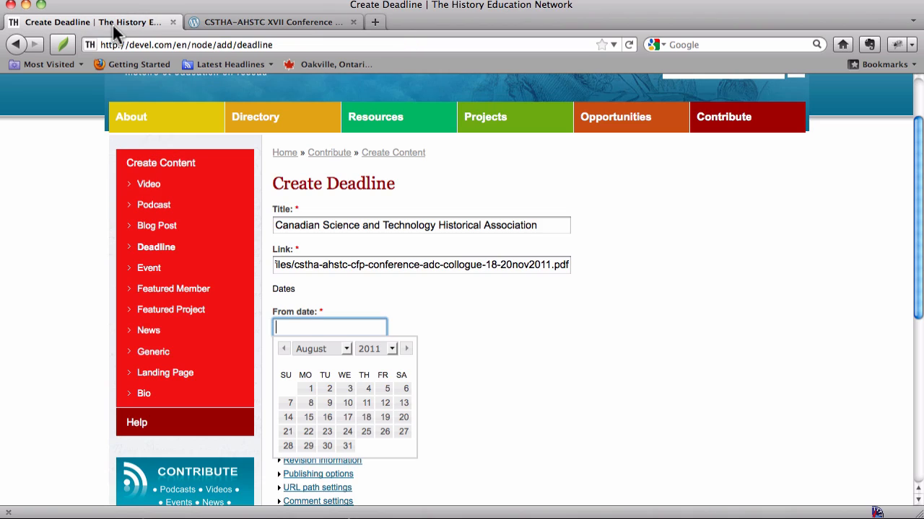
pyautogui.click(348, 447)
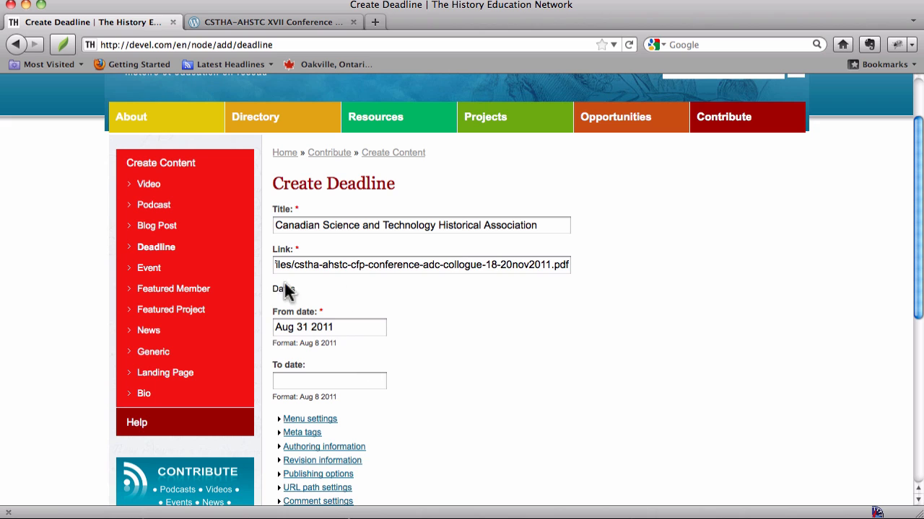
# Add the prefix "CFP: " to the start of the deadline's Title
pyautogui.scroll(-2, 336, 339)
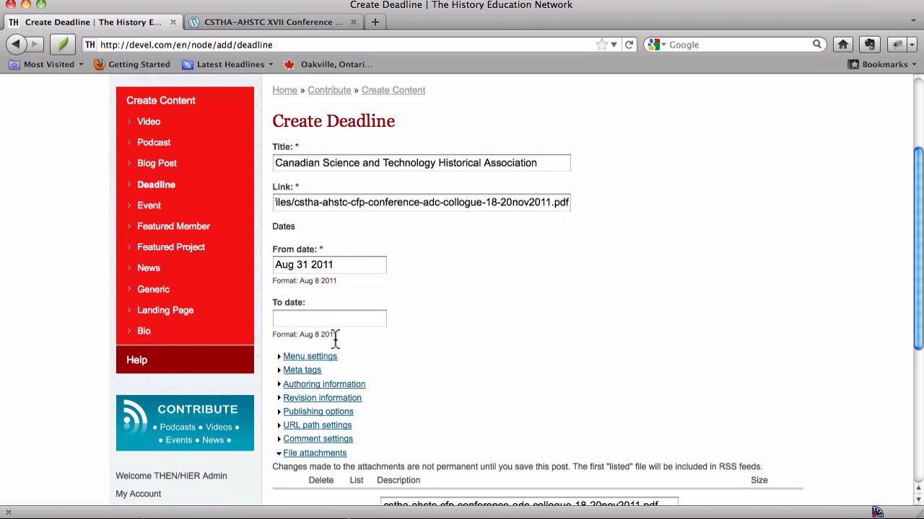
pyautogui.click(275, 163)
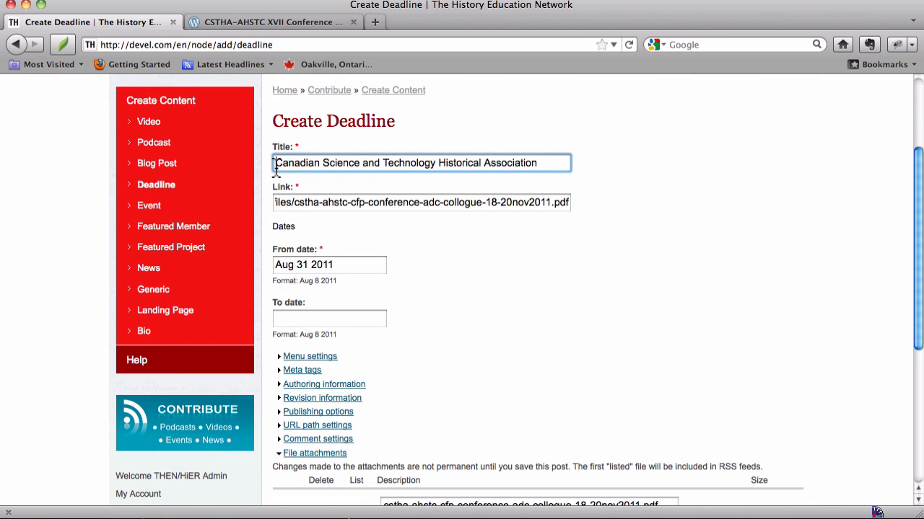
pyautogui.write('CFP:')
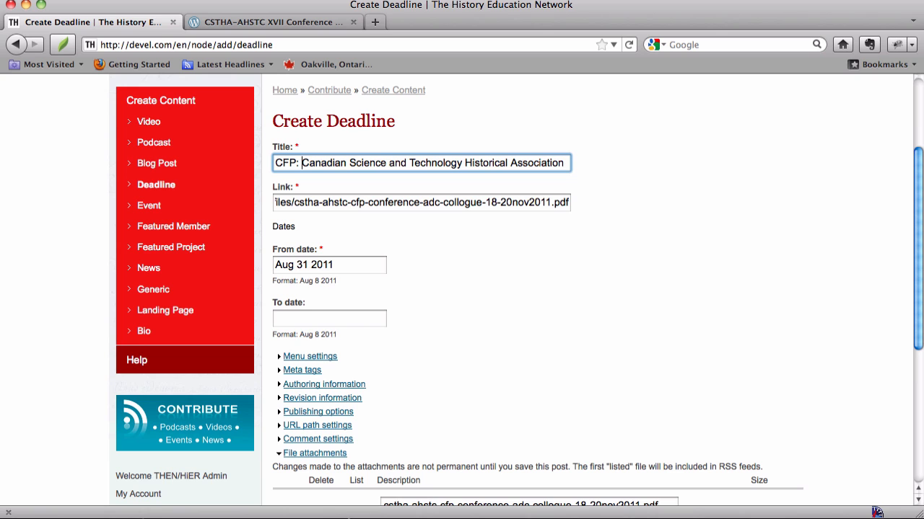
# Clear the deadline's Published option and save the entry
pyautogui.scroll(-4, 514, 244)
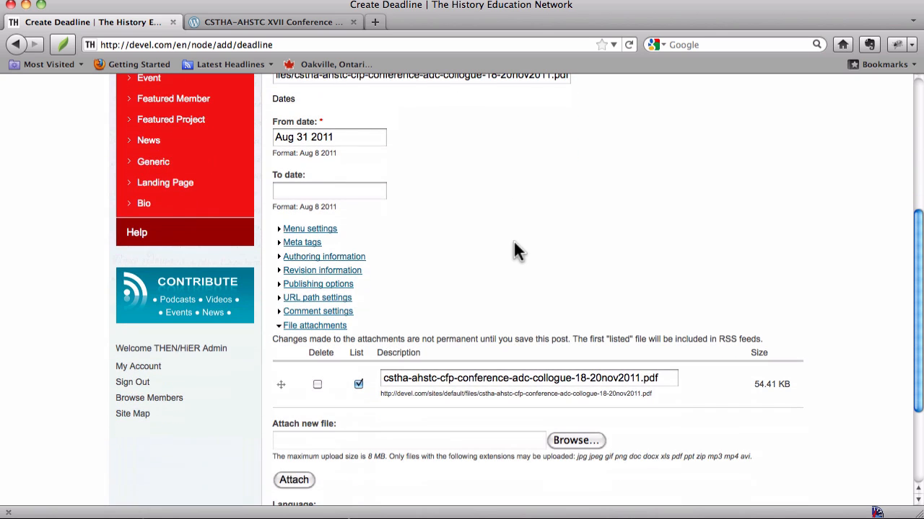
pyautogui.scroll(-4, 514, 245)
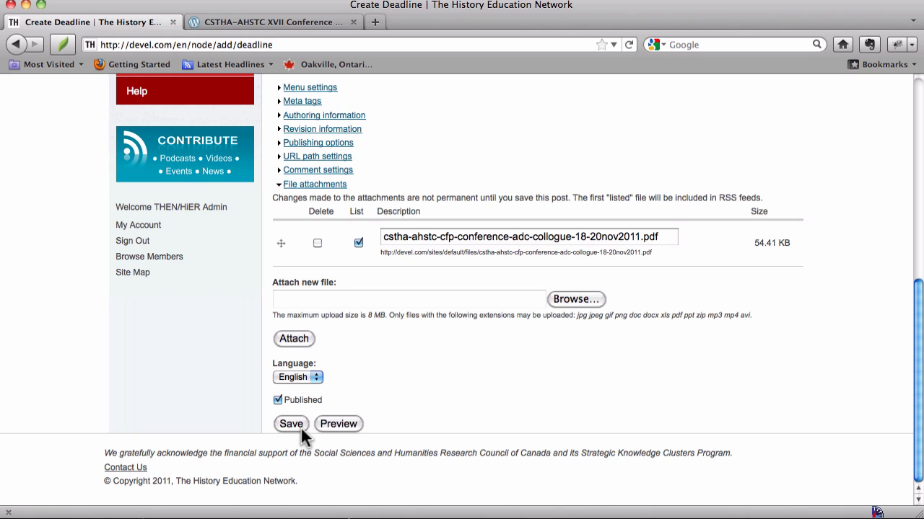
pyautogui.click(278, 398)
pyautogui.click(289, 424)
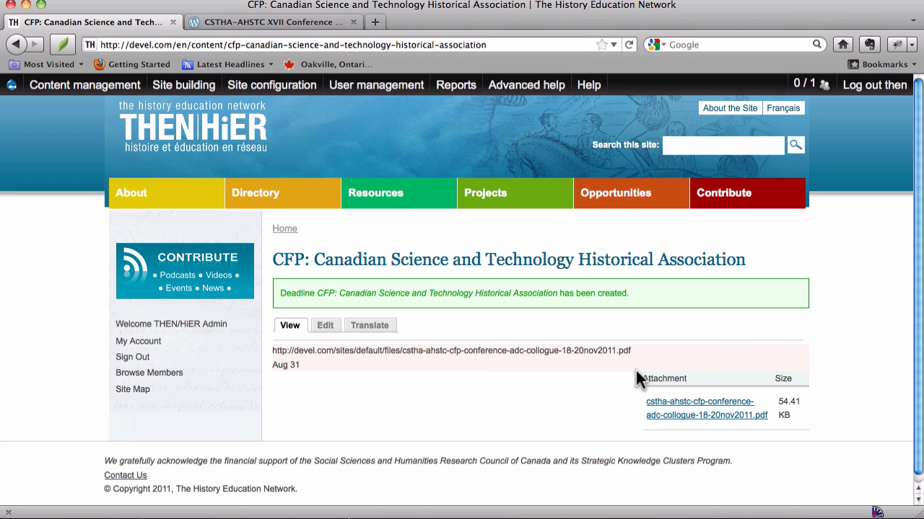
# Open the site's administrative content list
pyautogui.click(358, 425)
pyautogui.moveTo(115, 126)
pyautogui.click(492, 159)
pyautogui.moveTo(71, 72)
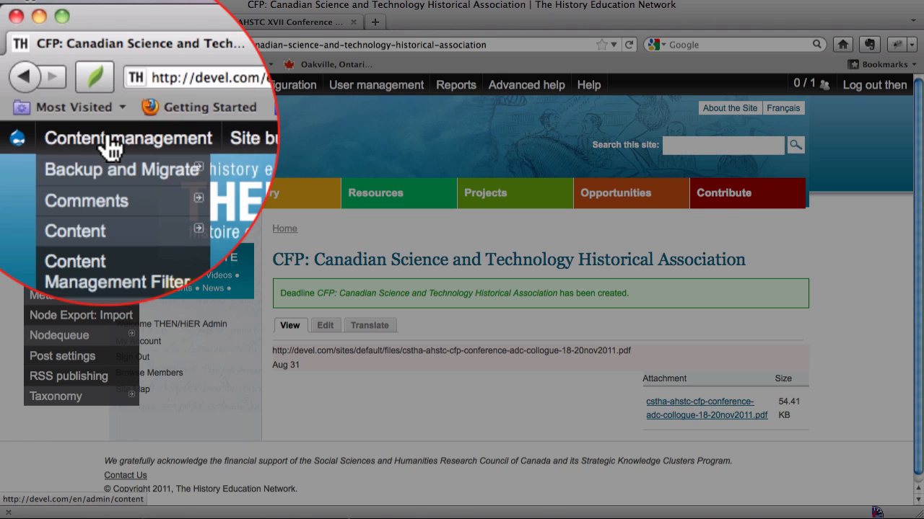
pyautogui.moveTo(57, 151)
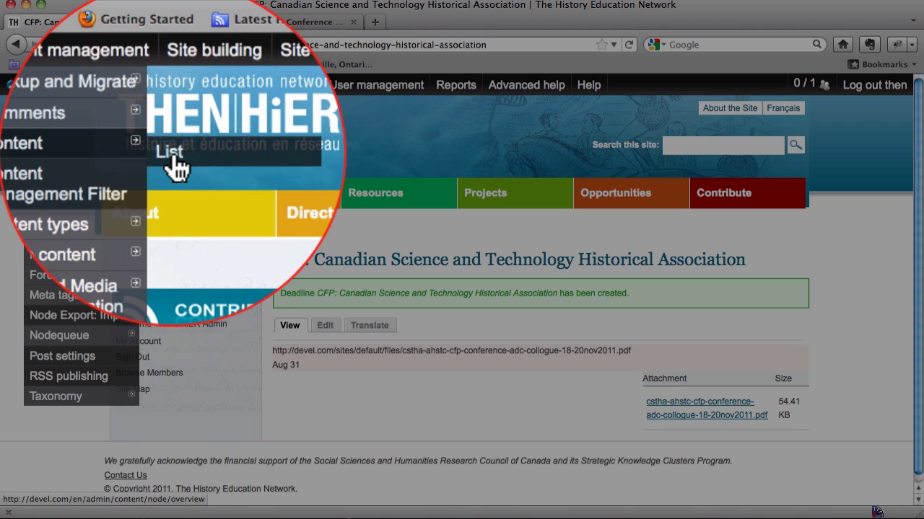
pyautogui.click(155, 154)
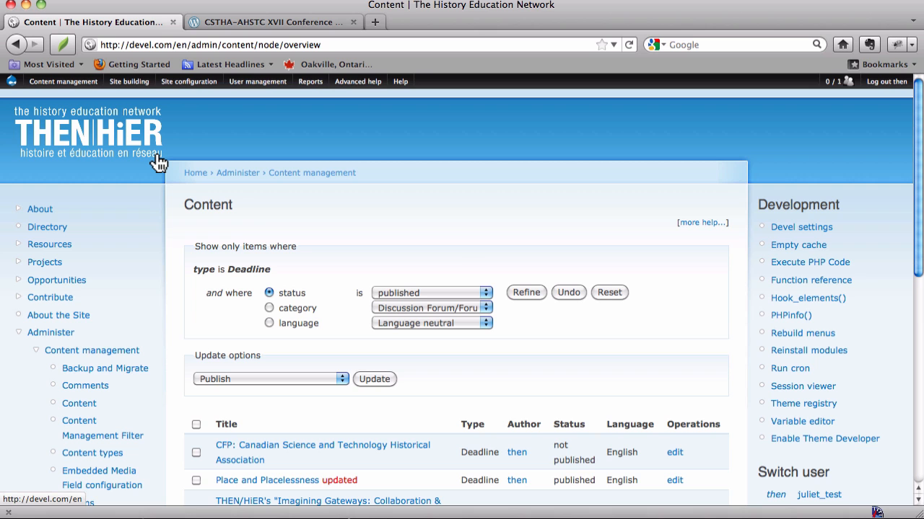
# Examine the list of Deadline entries, their publication status and the filter options above it
pyautogui.scroll(-3, 158, 163)
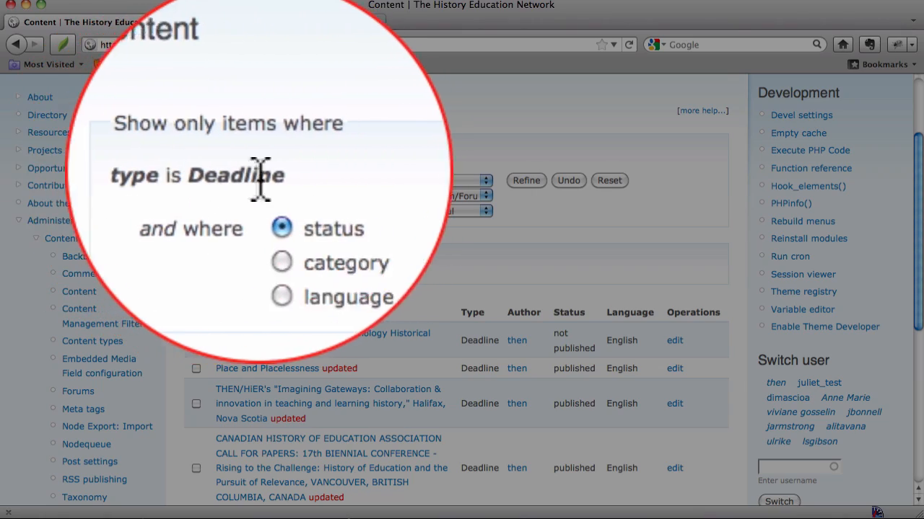
pyautogui.scroll(-5, 278, 300)
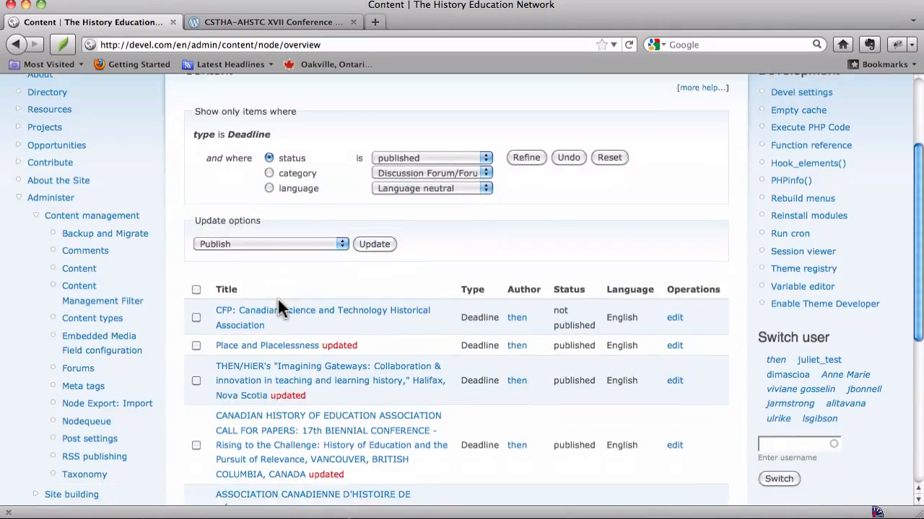
pyautogui.scroll(6, 278, 300)
pyautogui.scroll(-4, 278, 299)
pyautogui.scroll(-2, 278, 305)
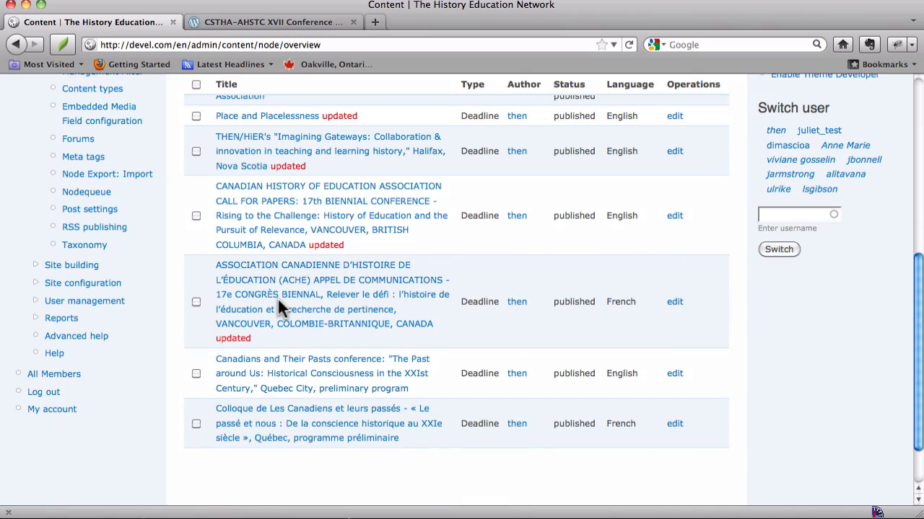
pyautogui.scroll(-3, 267, 325)
pyautogui.scroll(7, 267, 326)
pyautogui.scroll(1, 268, 325)
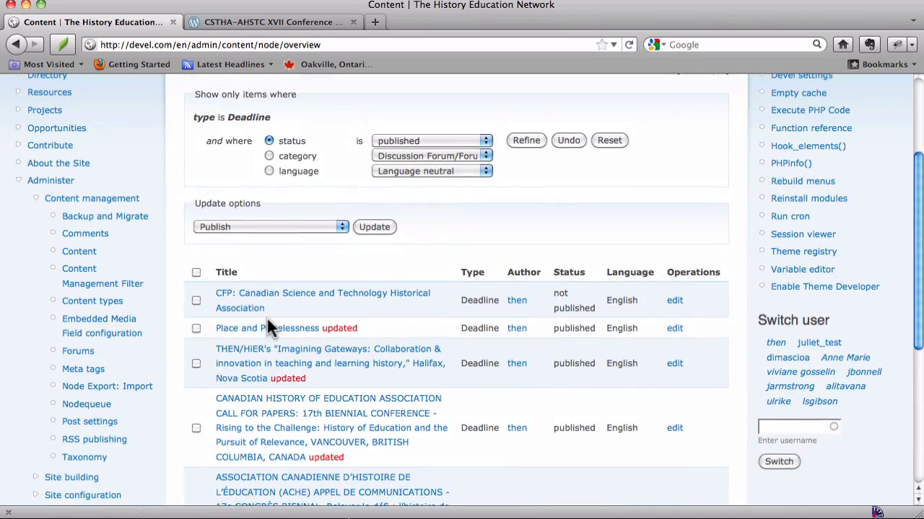
pyautogui.scroll(-5, 270, 327)
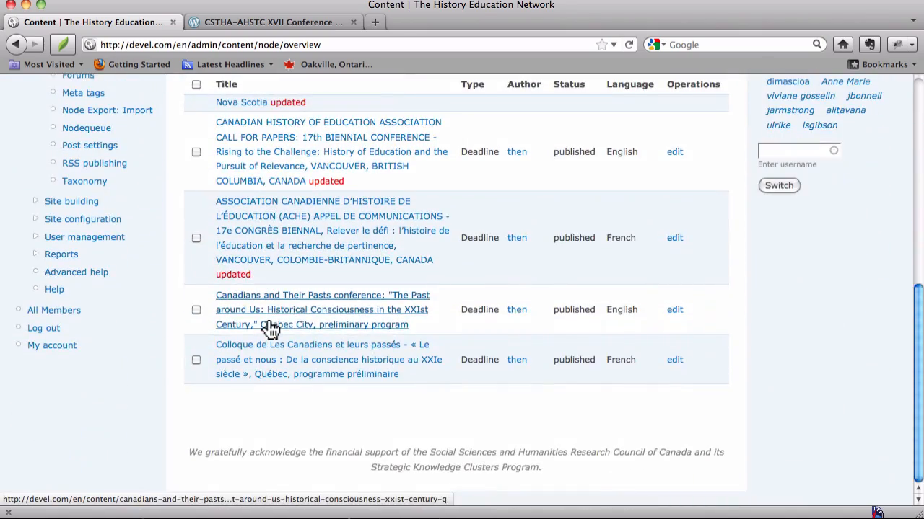
pyautogui.scroll(5, 271, 328)
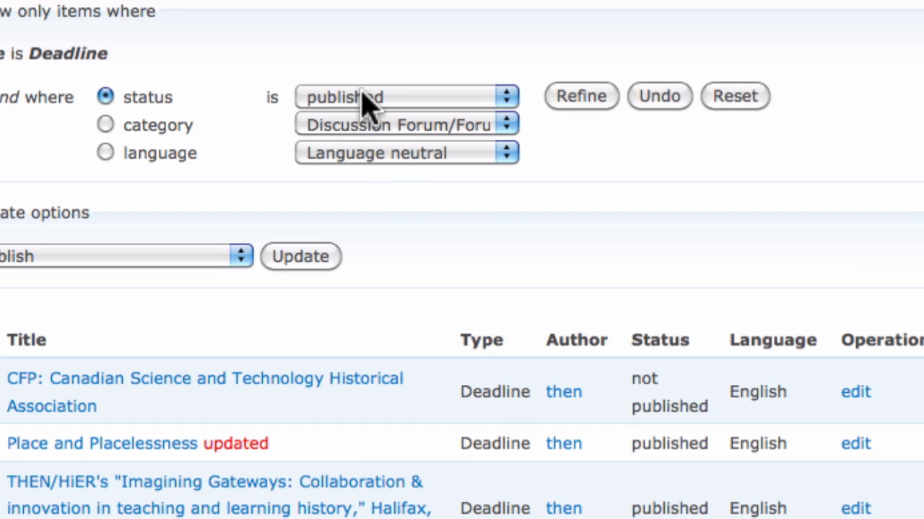
# Refine the Deadline content list to entries whose status is not published
pyautogui.click(364, 101)
pyautogui.click(326, 114)
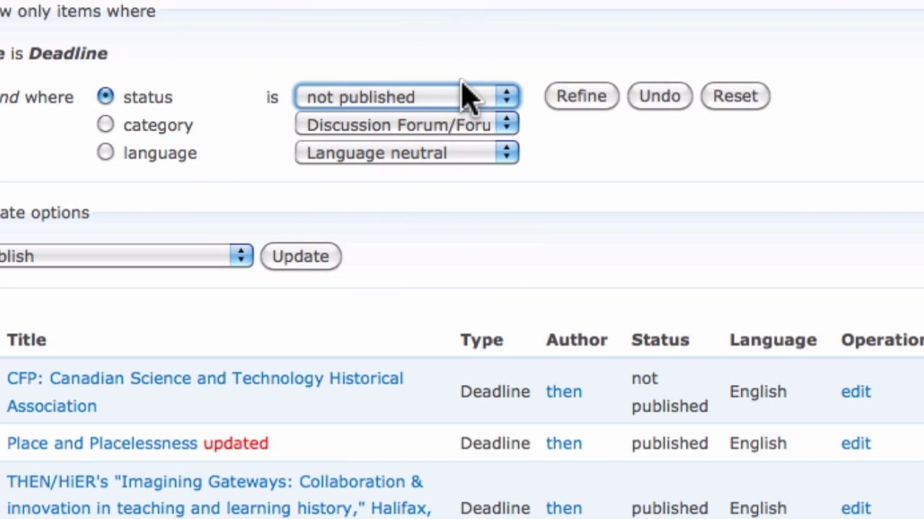
pyautogui.click(581, 98)
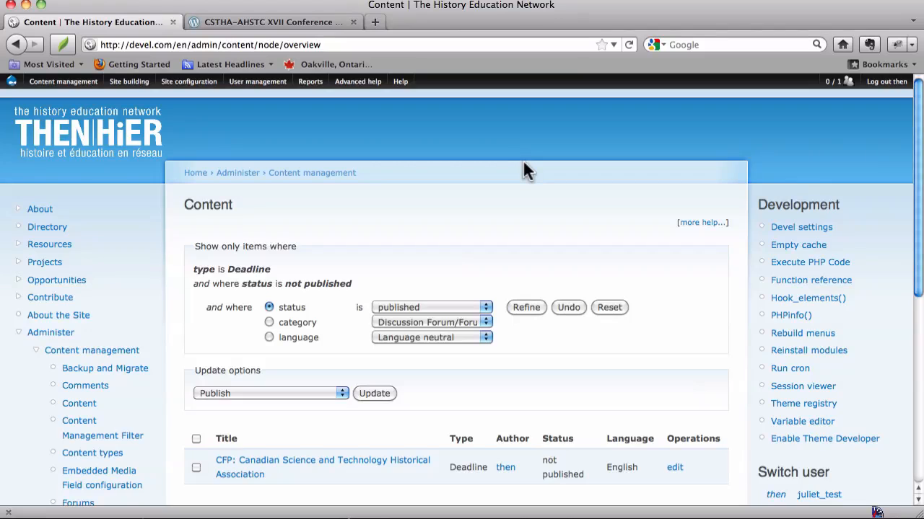
pyautogui.scroll(-5, 524, 170)
pyautogui.scroll(3, 525, 170)
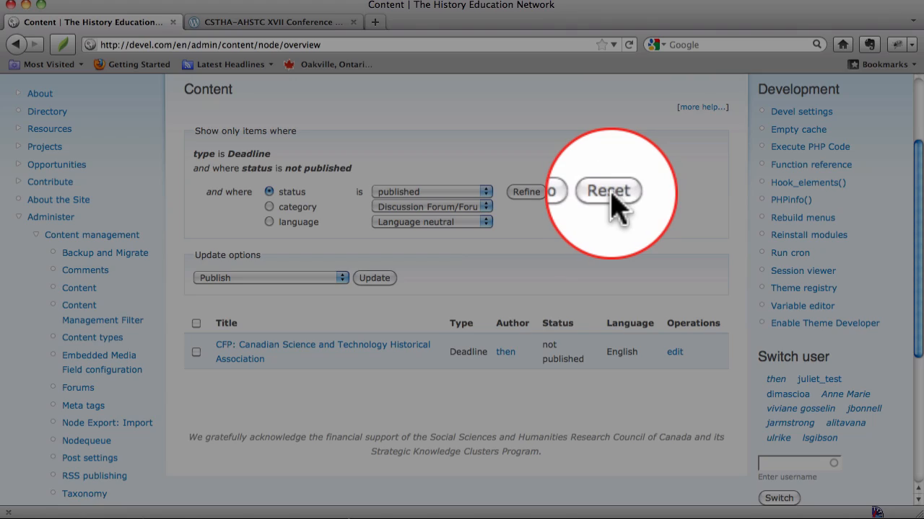
# Reset the content list's filters and look through the unfiltered entries
pyautogui.click(610, 192)
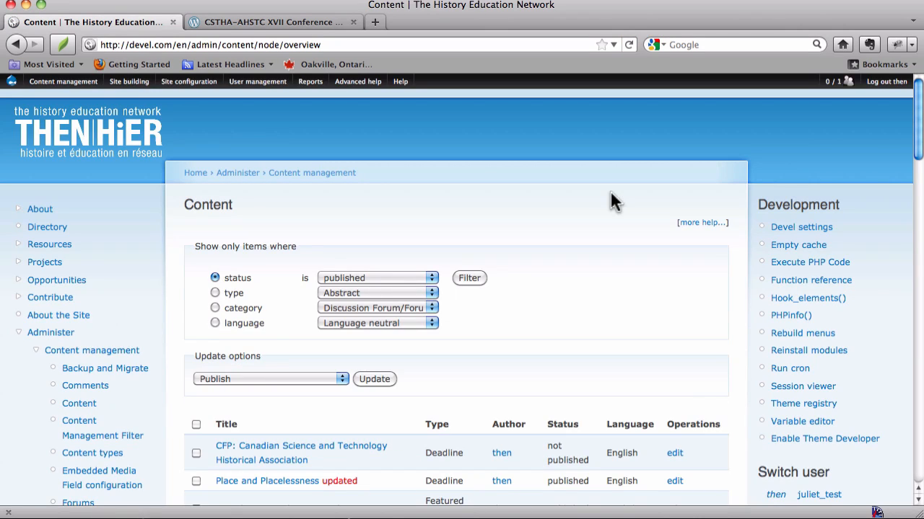
pyautogui.scroll(-4, 610, 190)
pyautogui.scroll(2, 610, 190)
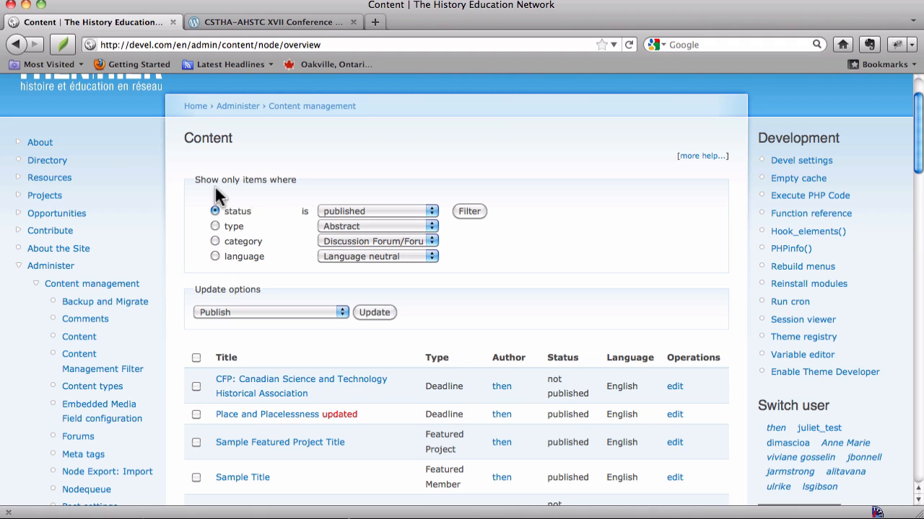
pyautogui.scroll(-1, 261, 189)
pyautogui.scroll(-20, 261, 192)
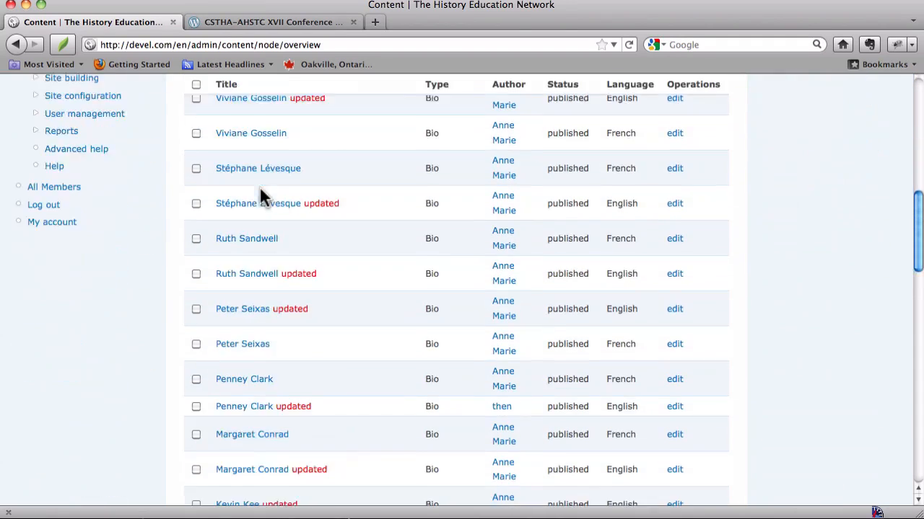
pyautogui.scroll(18, 266, 198)
pyautogui.scroll(10, 268, 205)
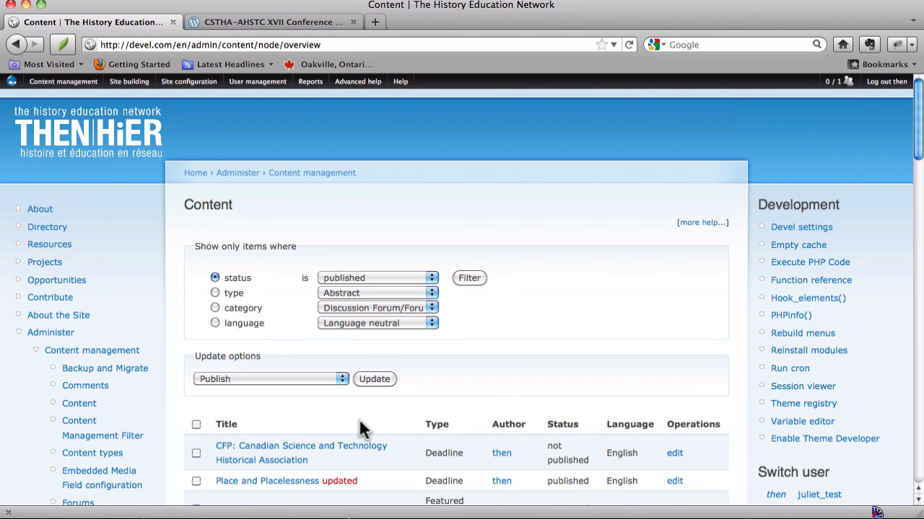
# Filter the content list to entries of type Deadline and look through them
pyautogui.click(214, 293)
pyautogui.click(374, 294)
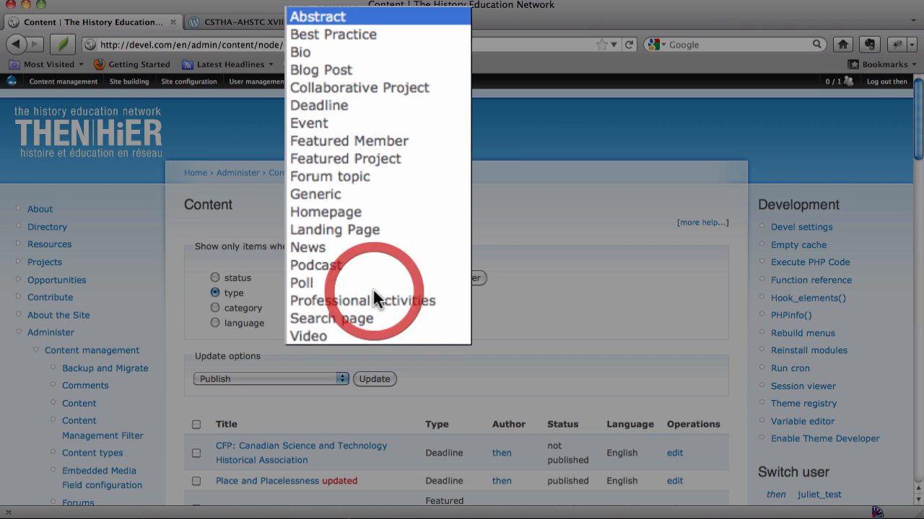
pyautogui.click(349, 105)
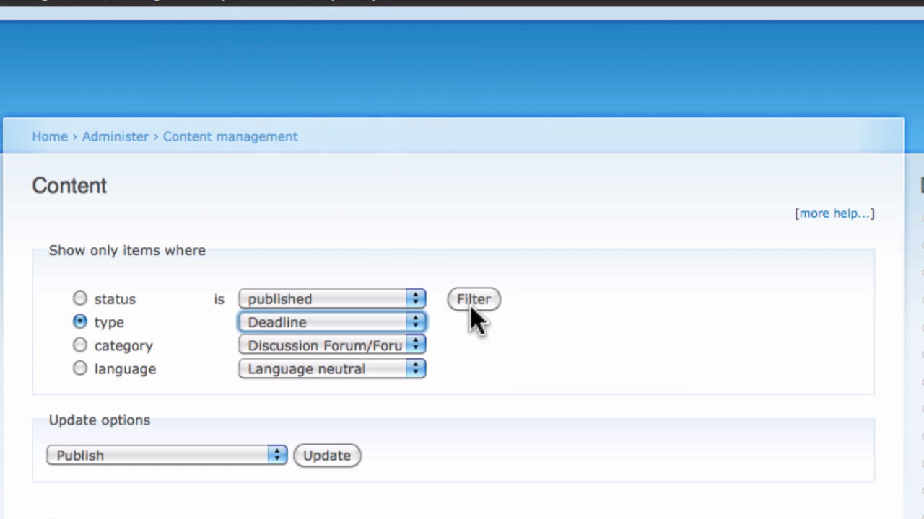
pyautogui.click(473, 302)
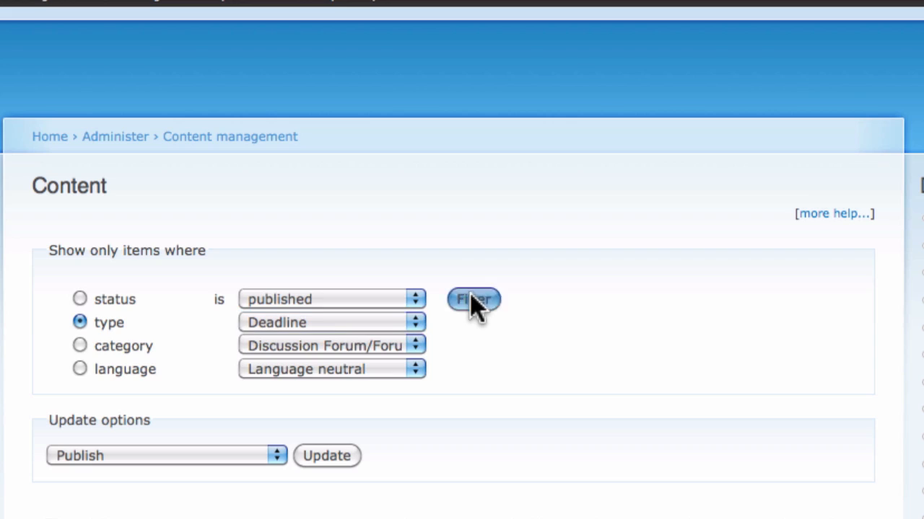
pyautogui.scroll(-5, 472, 306)
pyautogui.scroll(-3, 473, 307)
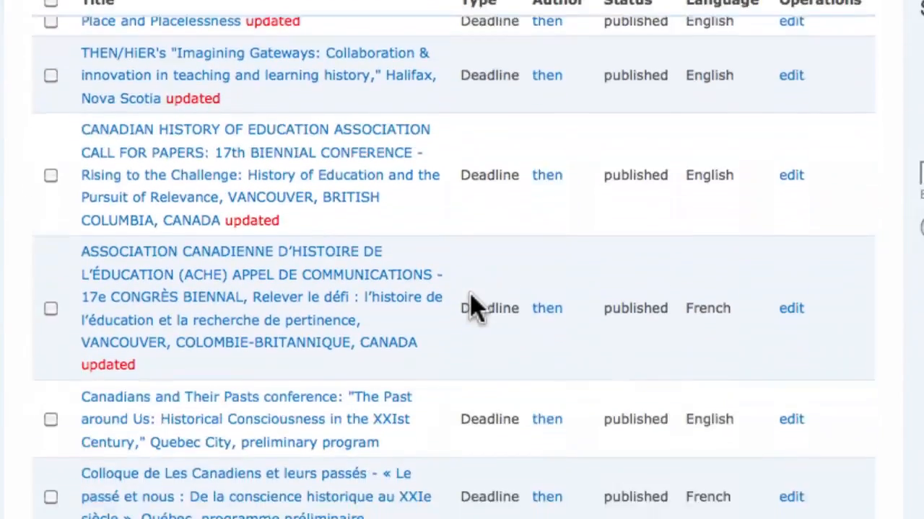
pyautogui.scroll(10, 471, 306)
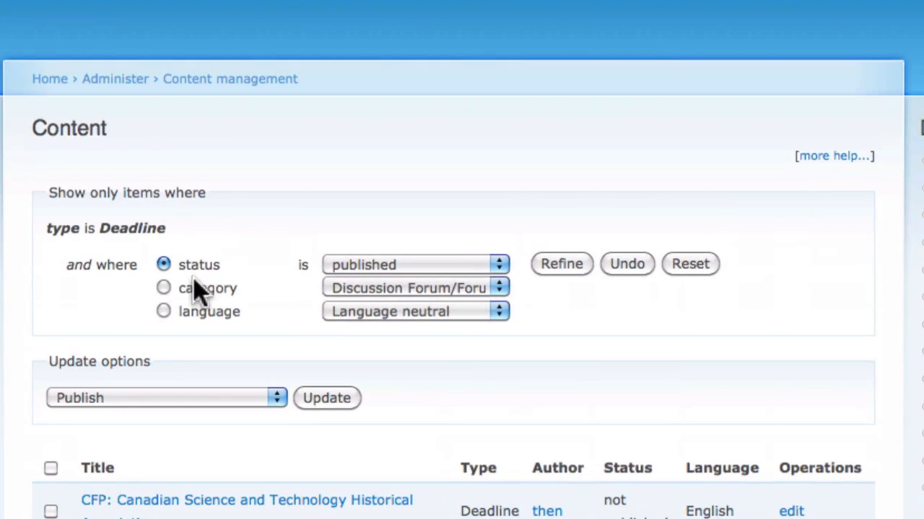
# Refine the Deadline entries to those with the status not published
pyautogui.click(412, 266)
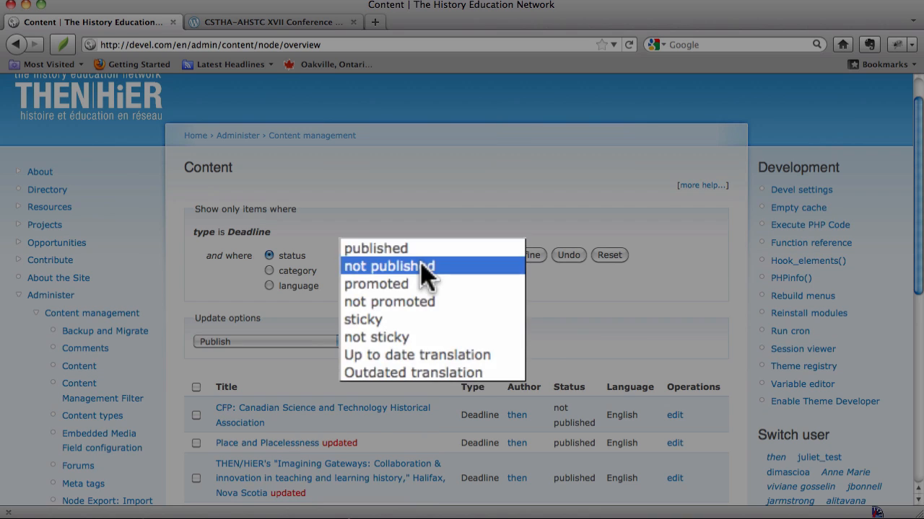
pyautogui.click(422, 266)
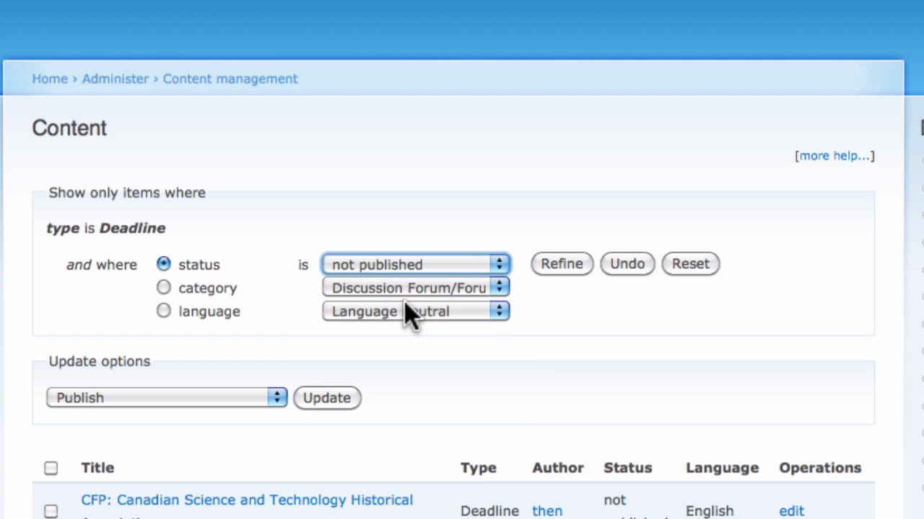
pyautogui.click(567, 264)
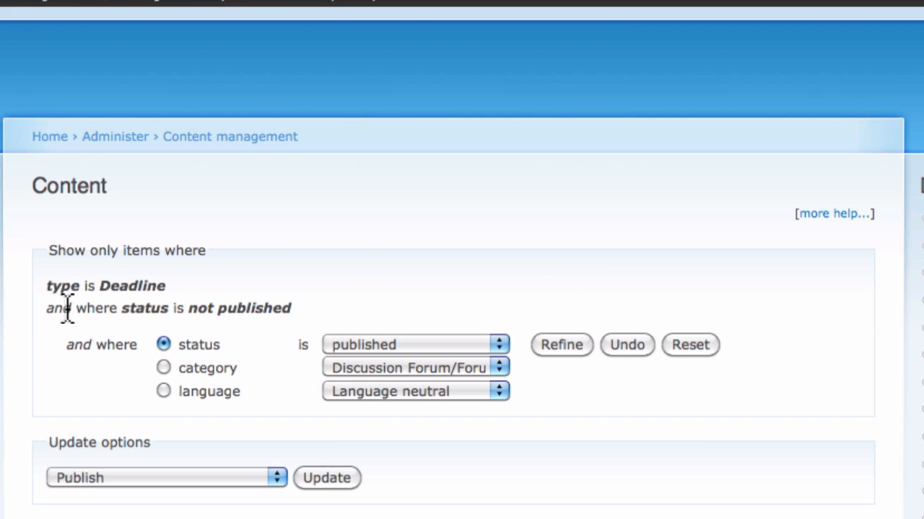
pyautogui.scroll(-5, 246, 318)
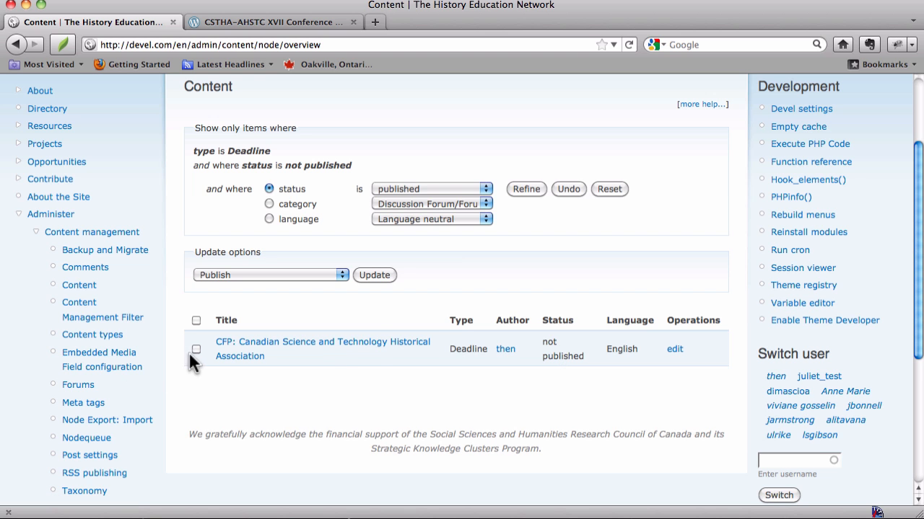
# Try the Published option in the edit form of "CFP: Canadian Science and Technology Historical Association", and return to the filtered list without saving
pyautogui.click(256, 358)
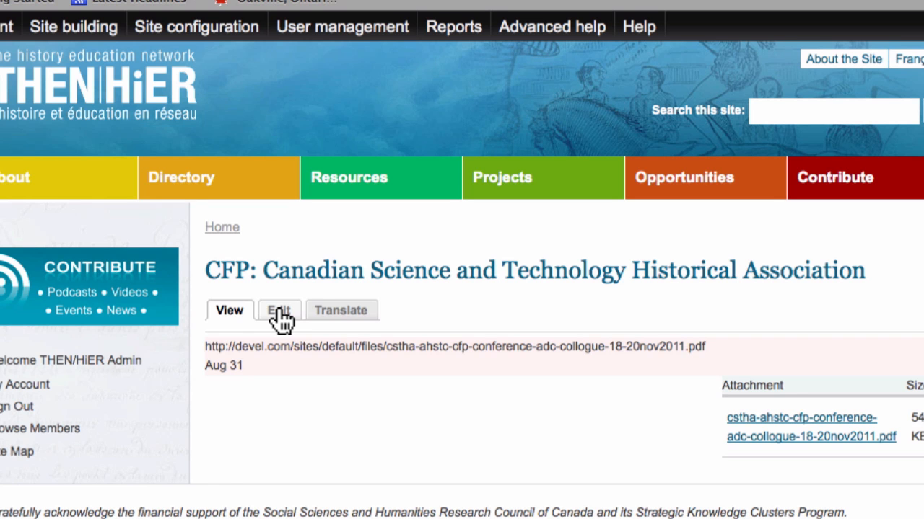
pyautogui.click(278, 311)
pyautogui.scroll(-15, 277, 310)
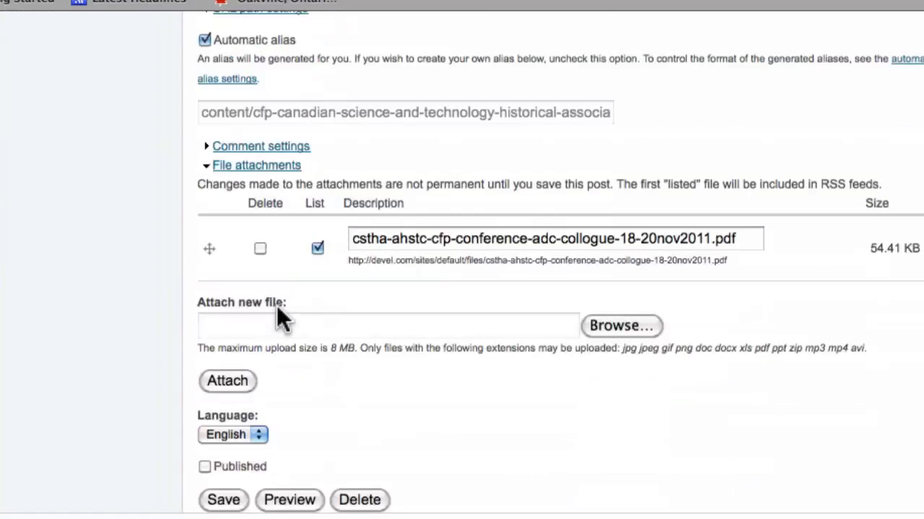
pyautogui.click(205, 467)
pyautogui.click(205, 467)
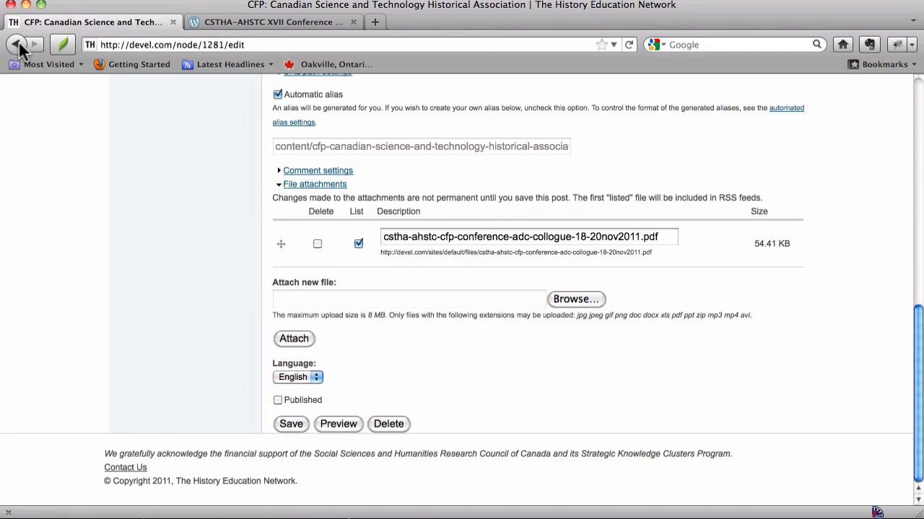
pyautogui.click(16, 45)
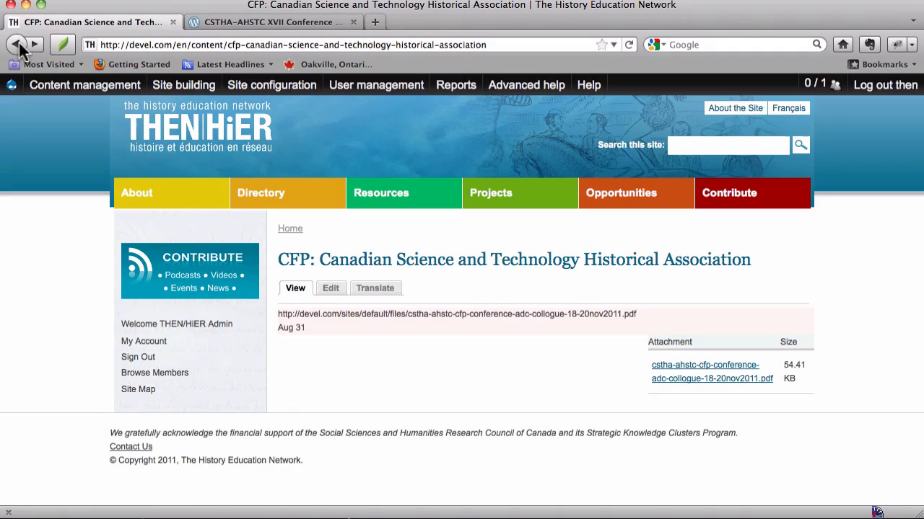
pyautogui.click(16, 44)
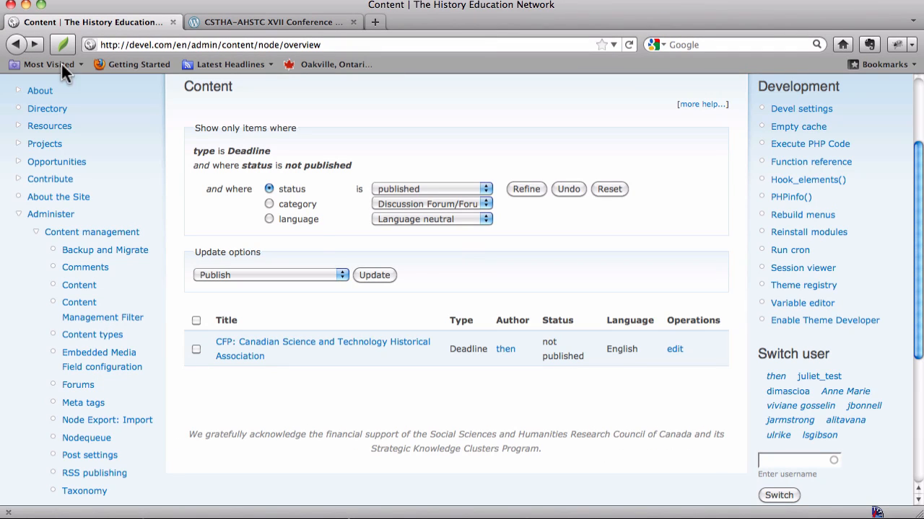
# Publish the unpublished "CFP: Canadian Science and Technology Historical Association" entry with the content list's bulk update
pyautogui.click(197, 350)
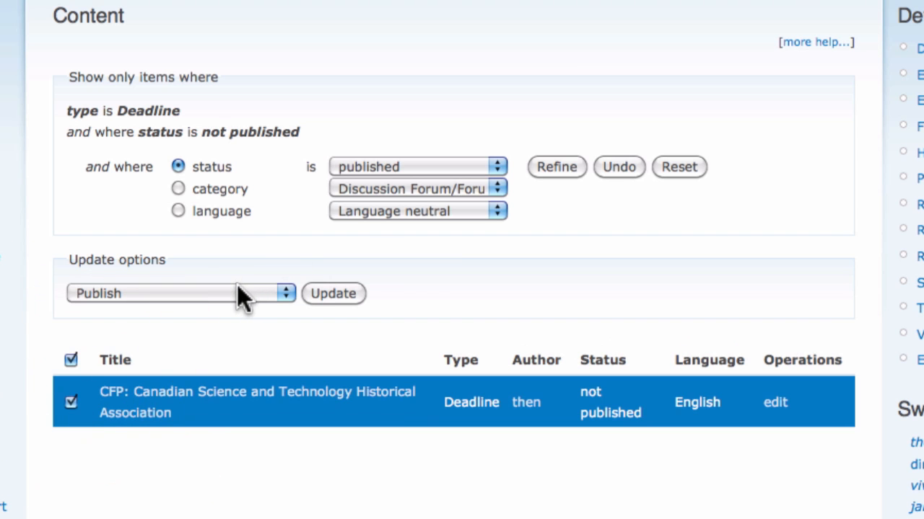
pyautogui.click(237, 289)
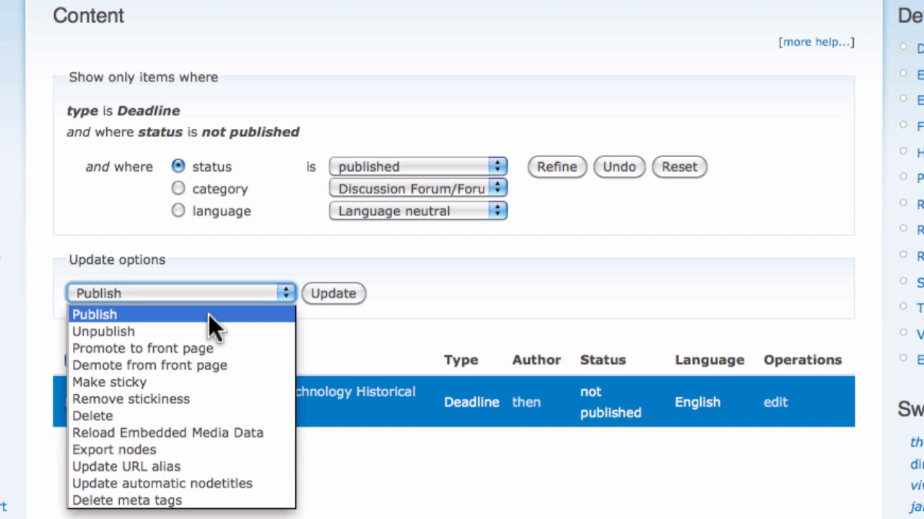
pyautogui.click(209, 314)
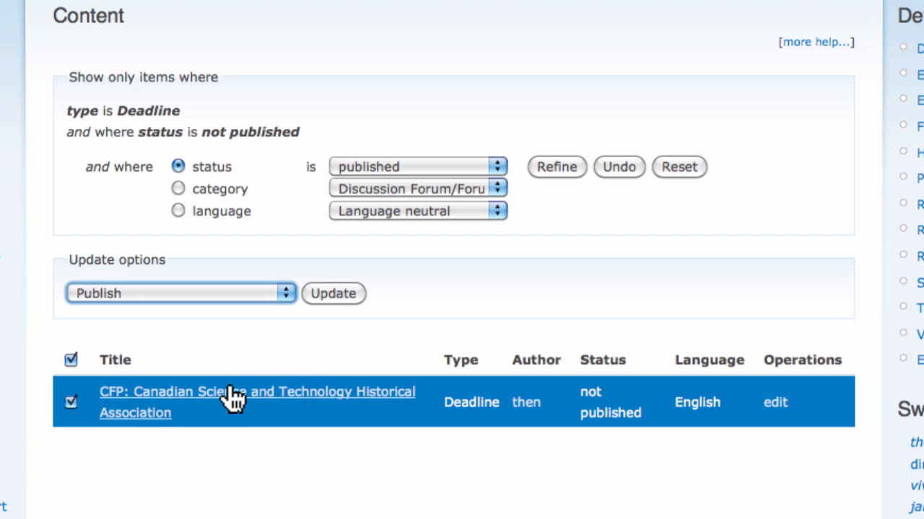
pyautogui.click(333, 293)
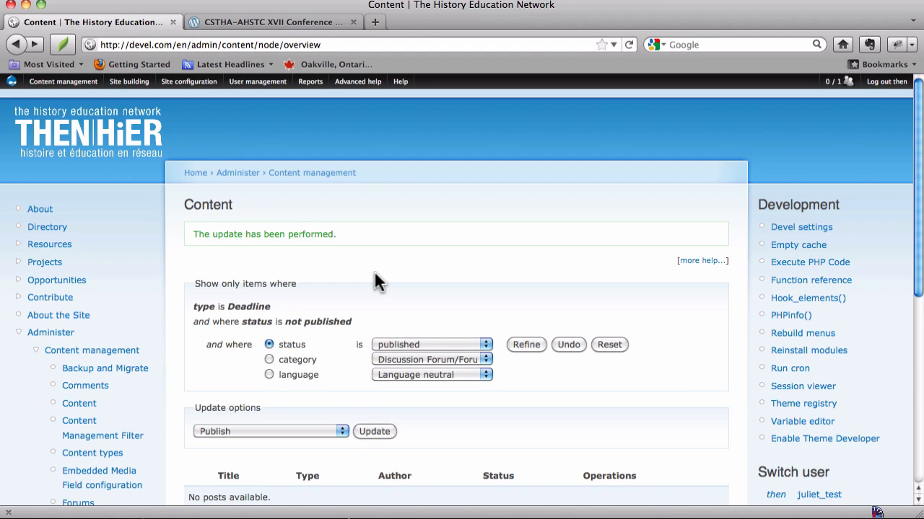
pyautogui.scroll(-2, 374, 271)
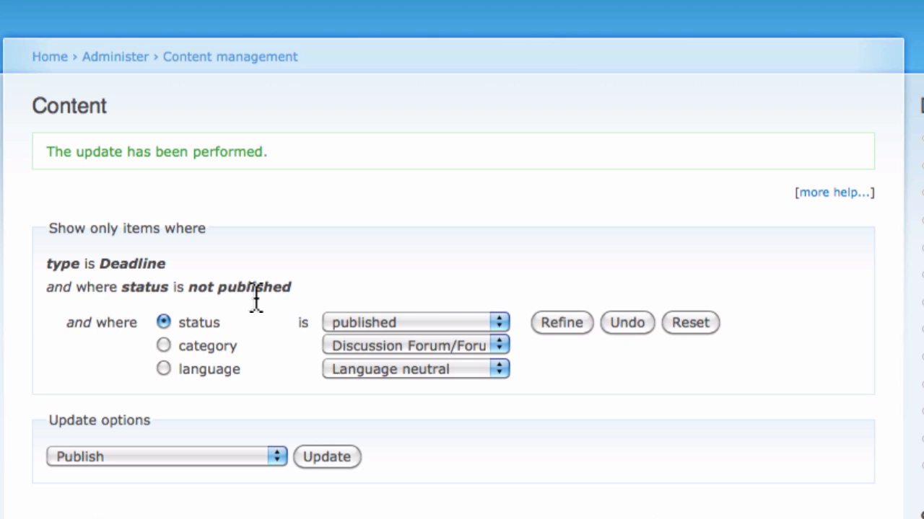
# Remove the not published condition from the filter and check the CFP entry's status in the Deadline list
pyautogui.click(626, 325)
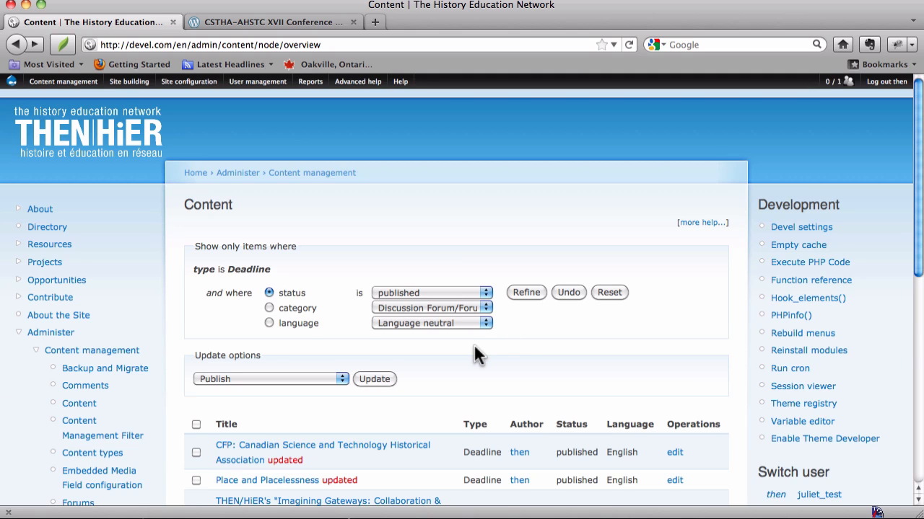
pyautogui.scroll(-3, 484, 412)
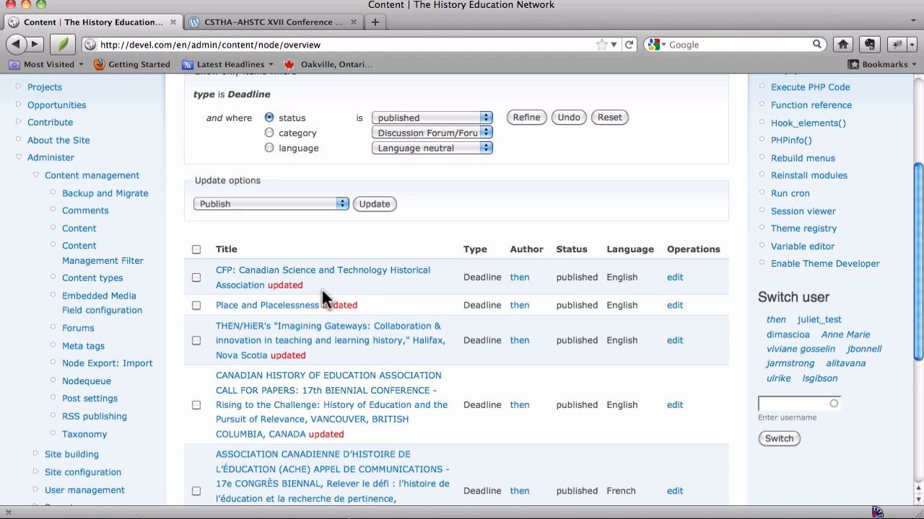
pyautogui.rightClick(577, 279)
pyautogui.click(541, 237)
pyautogui.scroll(5, 541, 239)
# Open the site's homepage and check its Deadlines block for the CFP entry
pyautogui.click(62, 134)
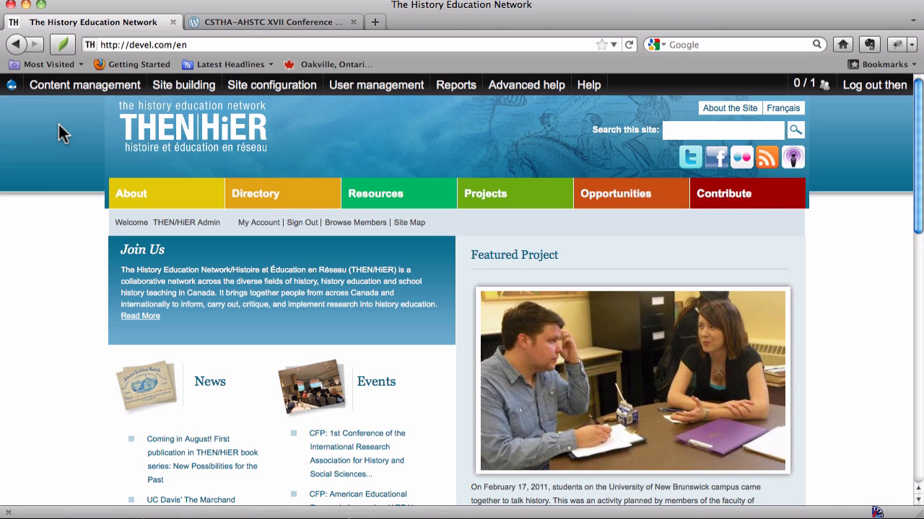
pyautogui.scroll(-1, 62, 134)
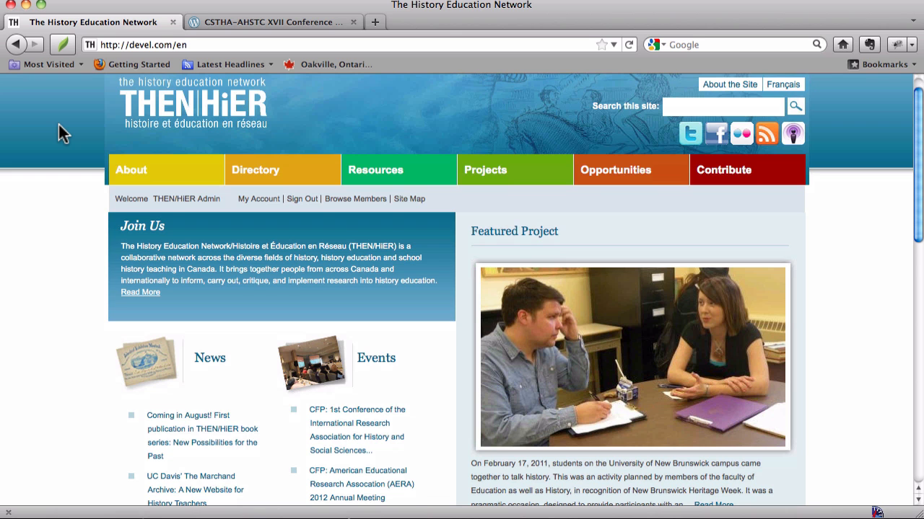
pyautogui.scroll(-10, 60, 126)
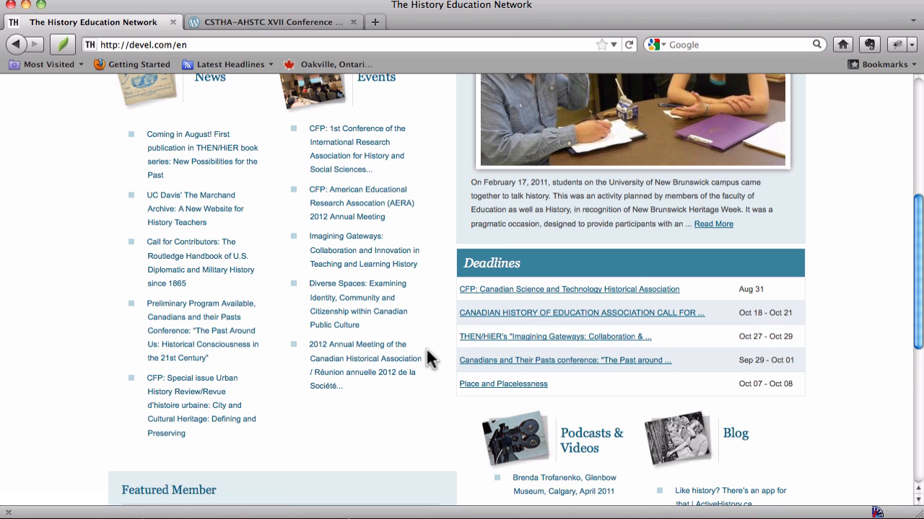
pyautogui.scroll(5, 426, 347)
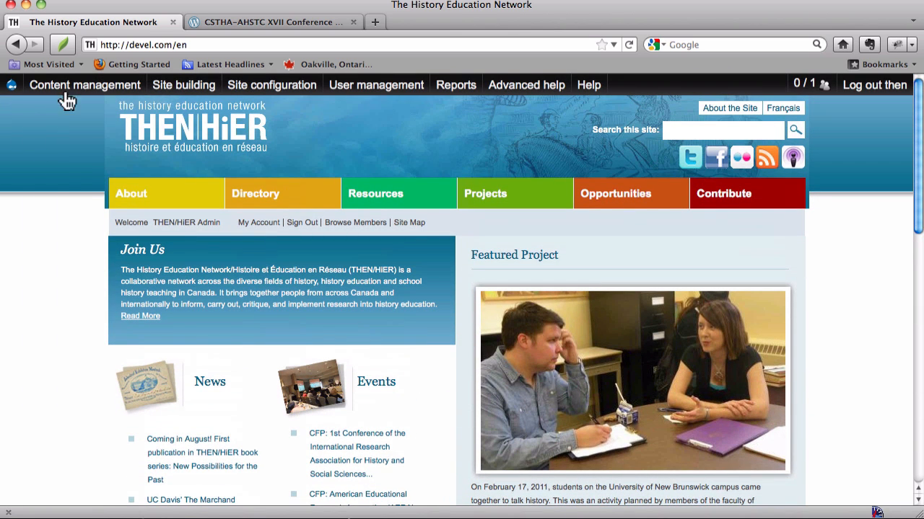
# Open the Nodequeue list and view the Deadlines queue
pyautogui.moveTo(70, 94)
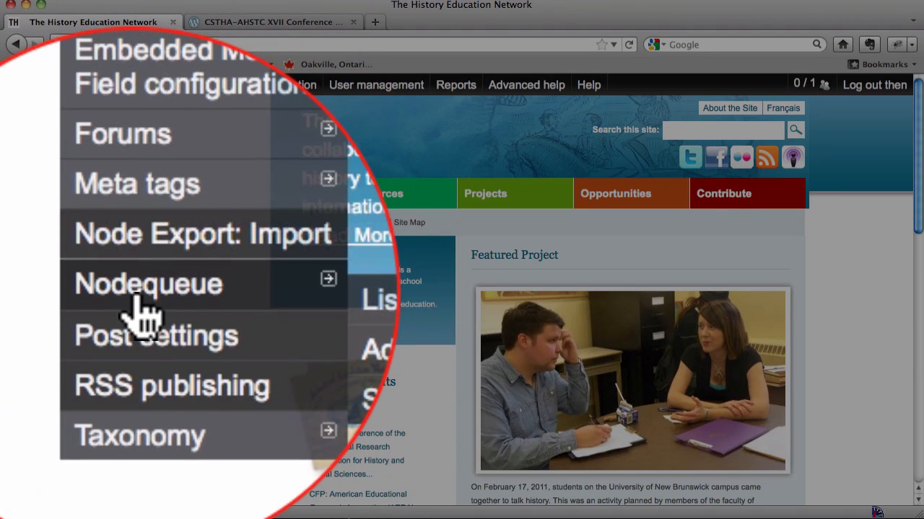
pyautogui.moveTo(59, 336)
pyautogui.click(156, 345)
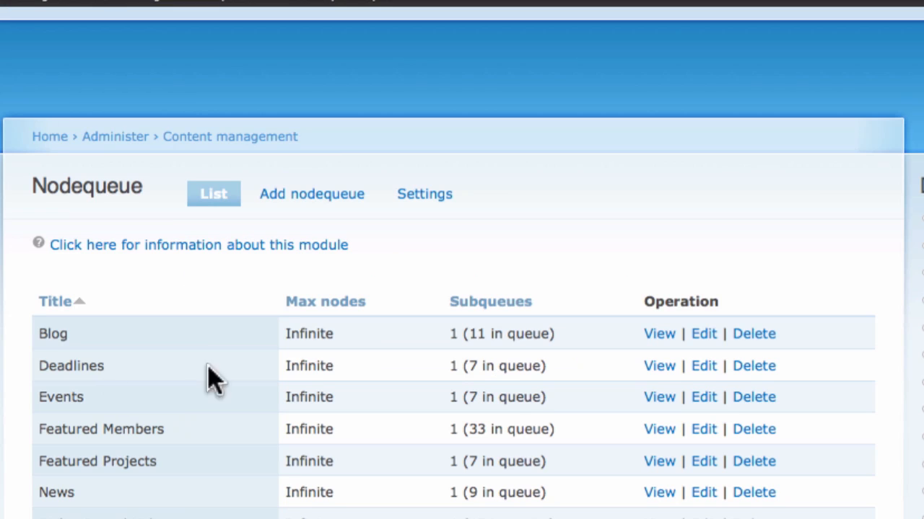
pyautogui.click(658, 368)
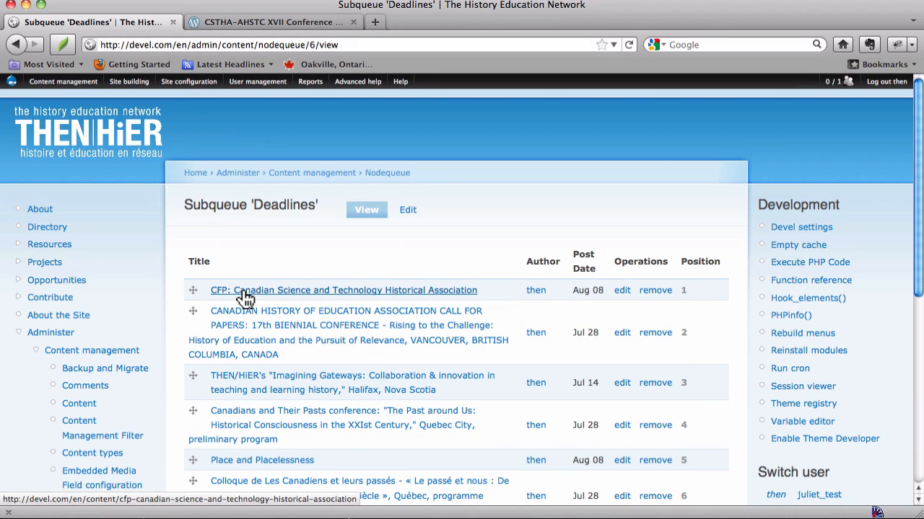
# Move the CFP: Canadian Science and Technology Historical Association entry to position 3 in the Deadlines queue and save the queue
pyautogui.scroll(-3, 246, 296)
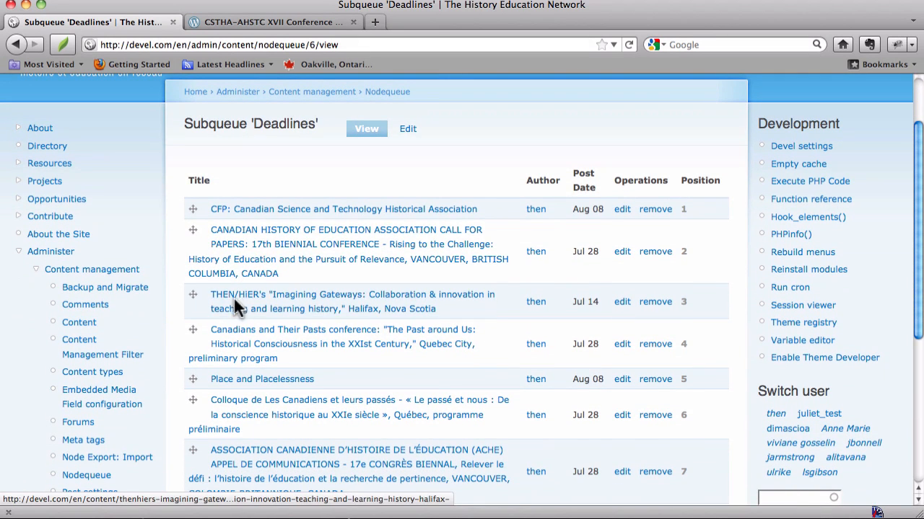
pyautogui.click(193, 210)
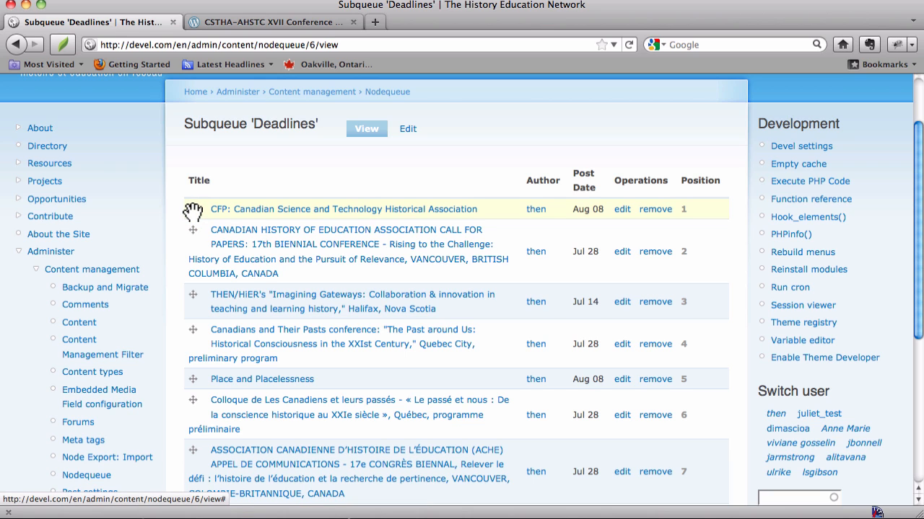
pyautogui.moveTo(192, 211); pyautogui.dragTo(192, 301)
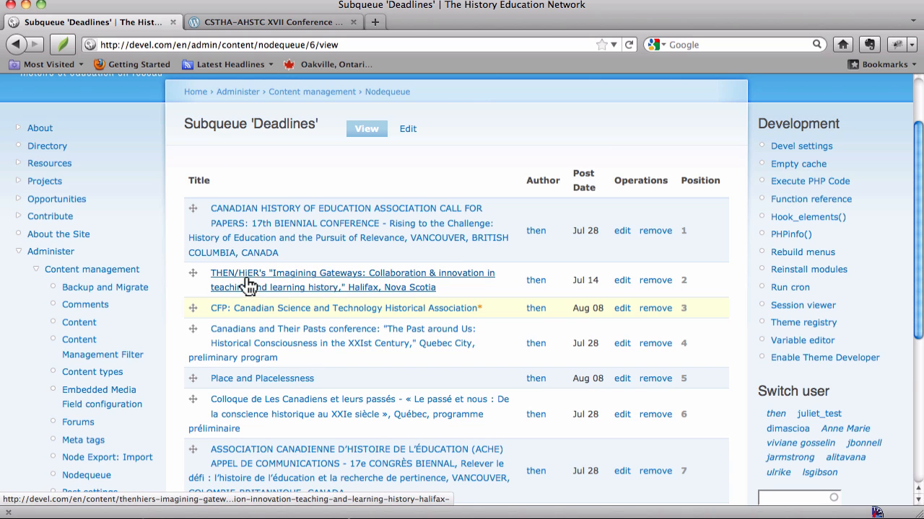
pyautogui.scroll(-5, 323, 282)
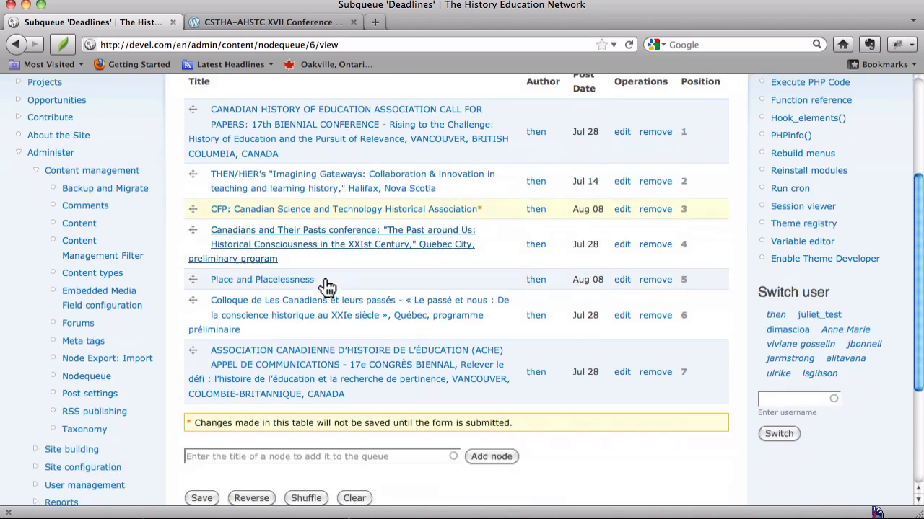
pyautogui.click(196, 326)
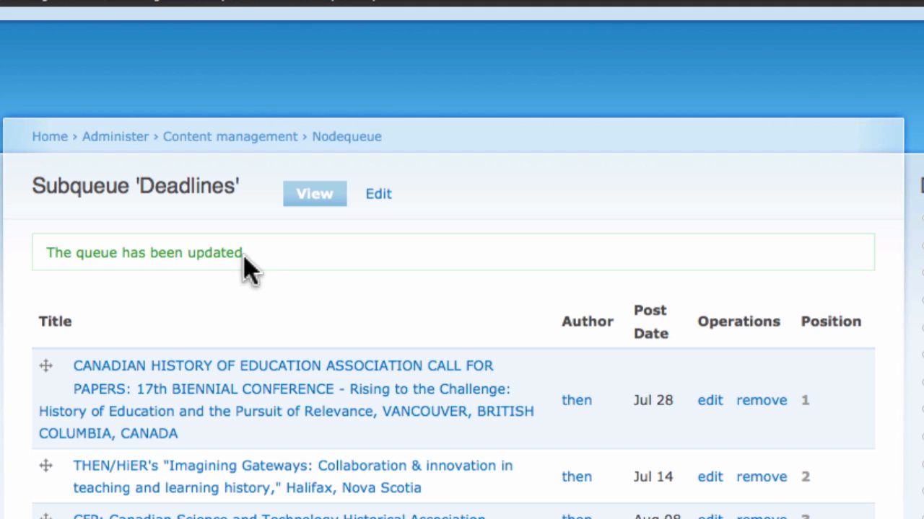
# Open the site's homepage and test the CFP entry's PDF download from the Deadlines block, cancelling the save
pyautogui.click(58, 141)
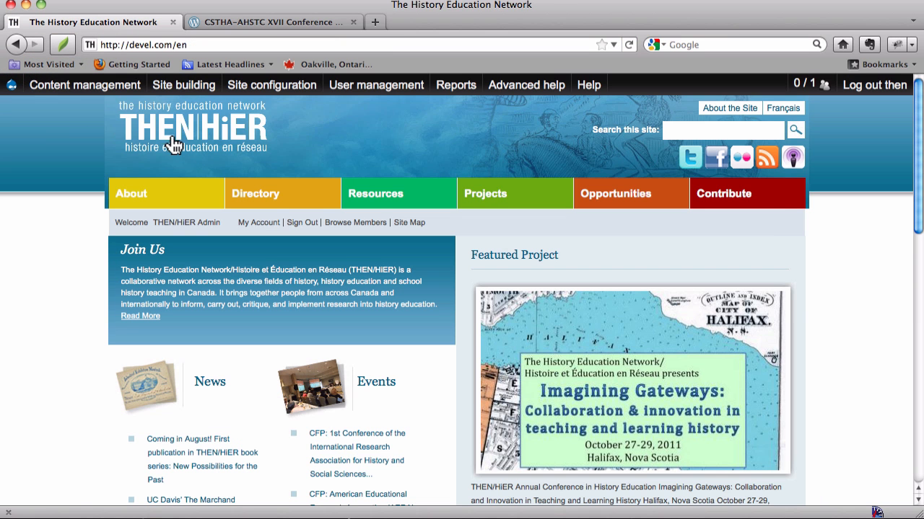
pyautogui.scroll(-10, 181, 144)
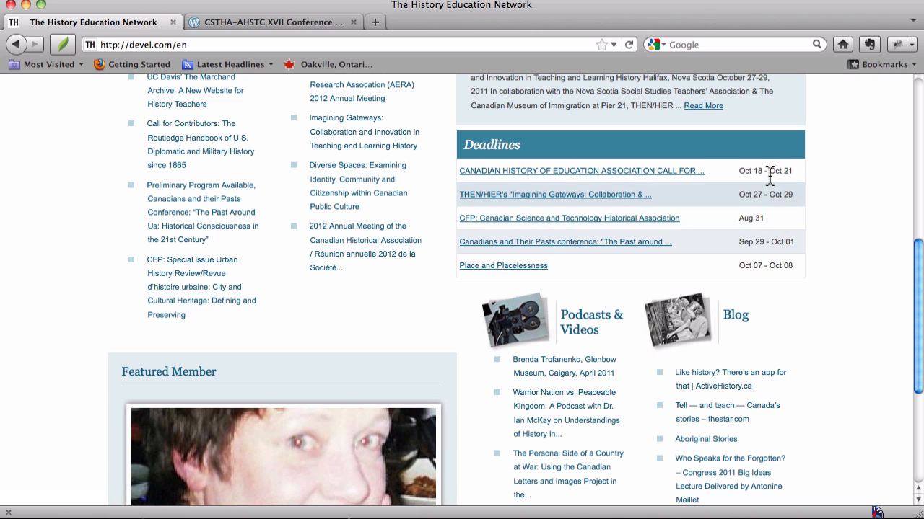
pyautogui.click(639, 221)
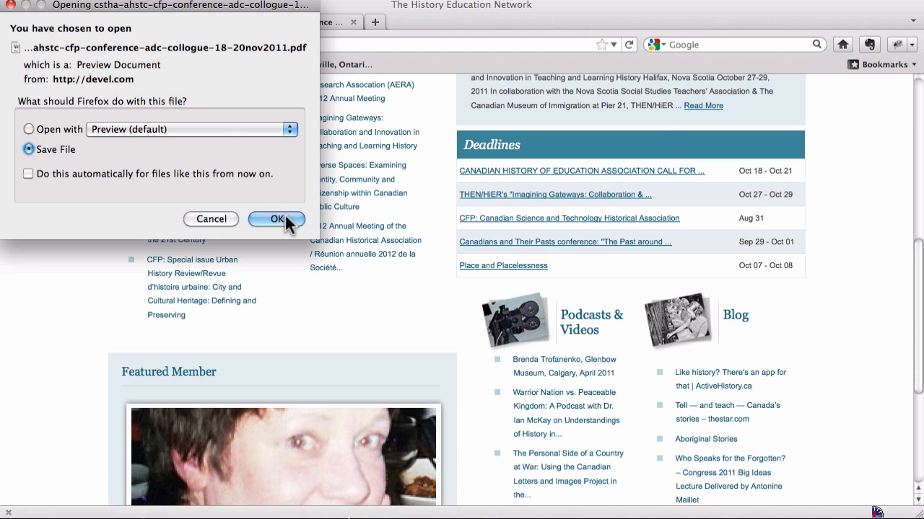
pyautogui.click(277, 219)
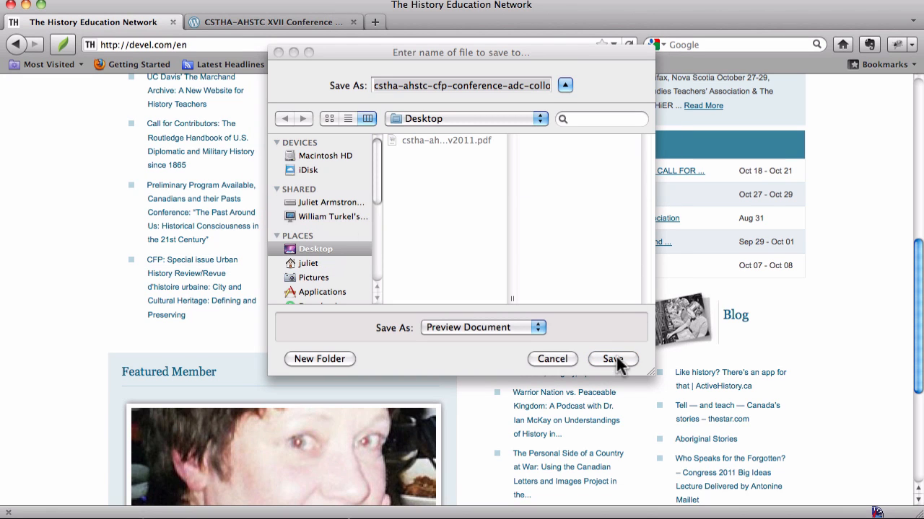
pyautogui.click(559, 360)
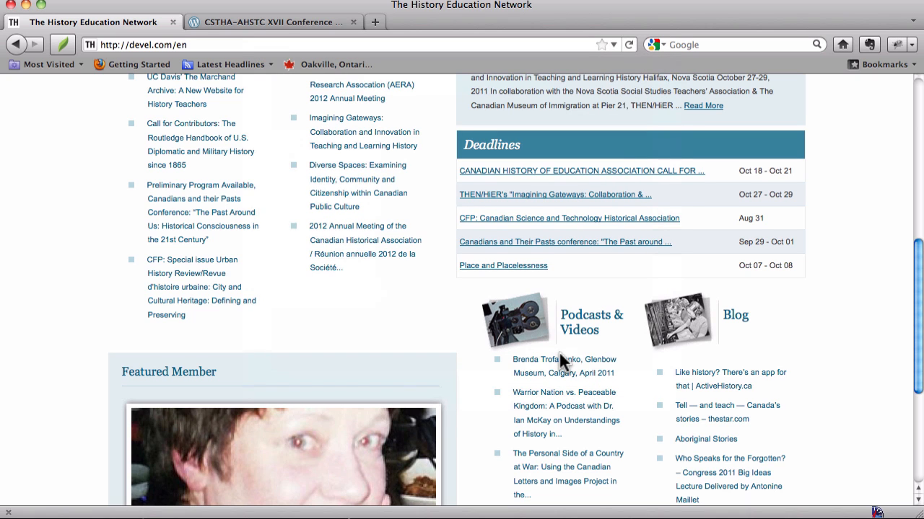
# Go back to the Nodequeue list and view the Deadlines queue again
pyautogui.scroll(10, 560, 361)
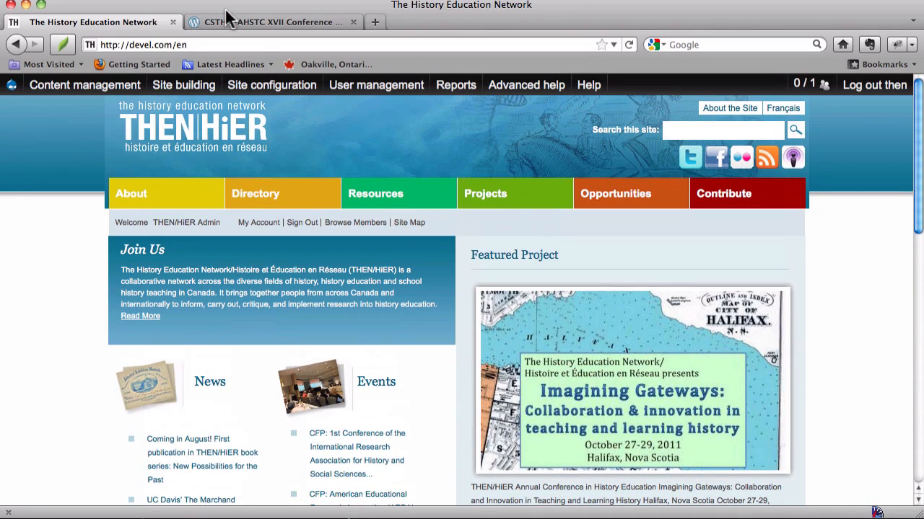
pyautogui.moveTo(108, 87)
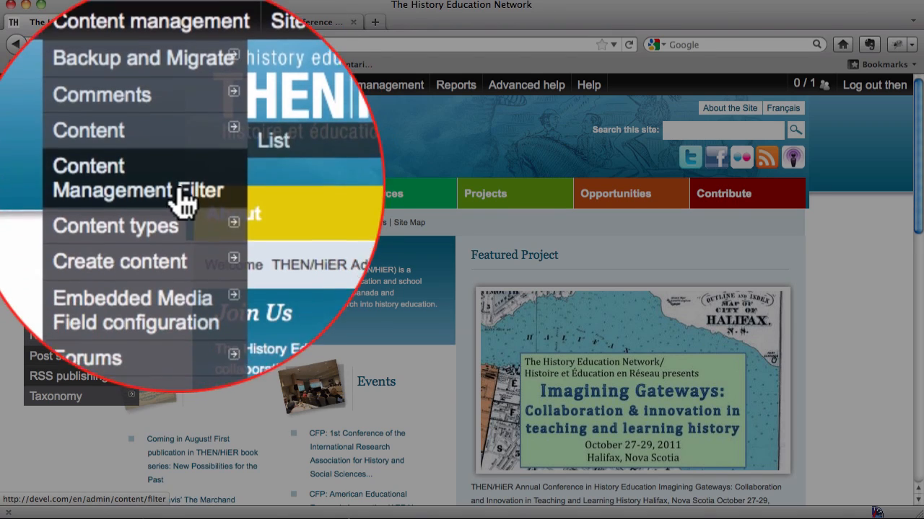
pyautogui.moveTo(180, 249)
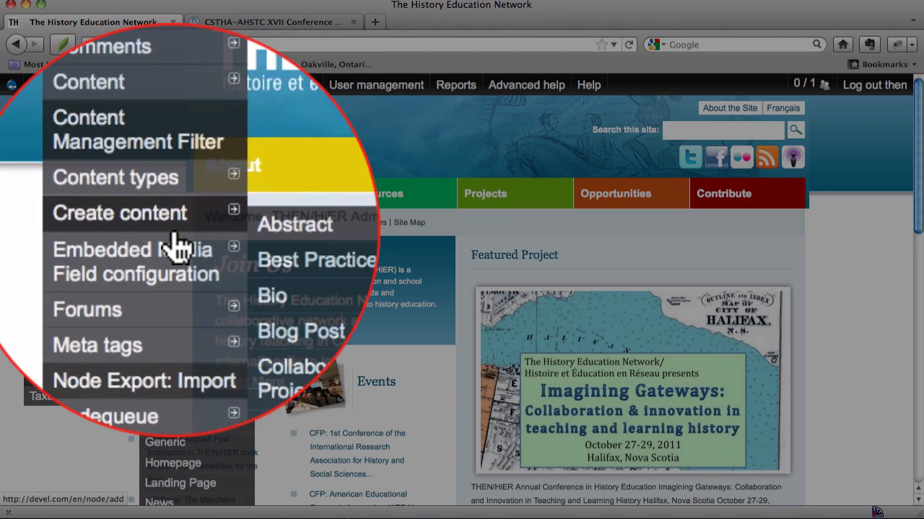
pyautogui.moveTo(169, 347)
pyautogui.click(208, 342)
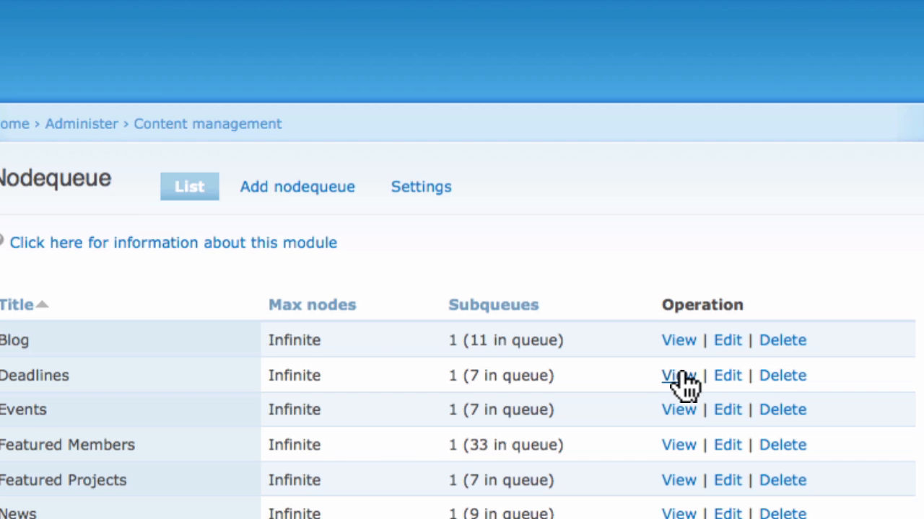
pyautogui.click(680, 378)
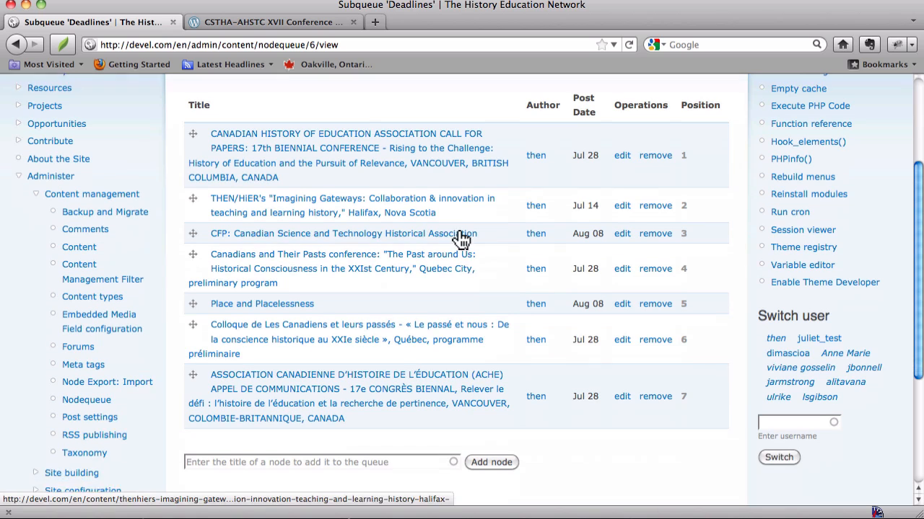
# Move the French ACHE call for papers above the Colloque de Les Canadiens entry in the Deadlines queue, save, and review the order
pyautogui.scroll(-1, 457, 496)
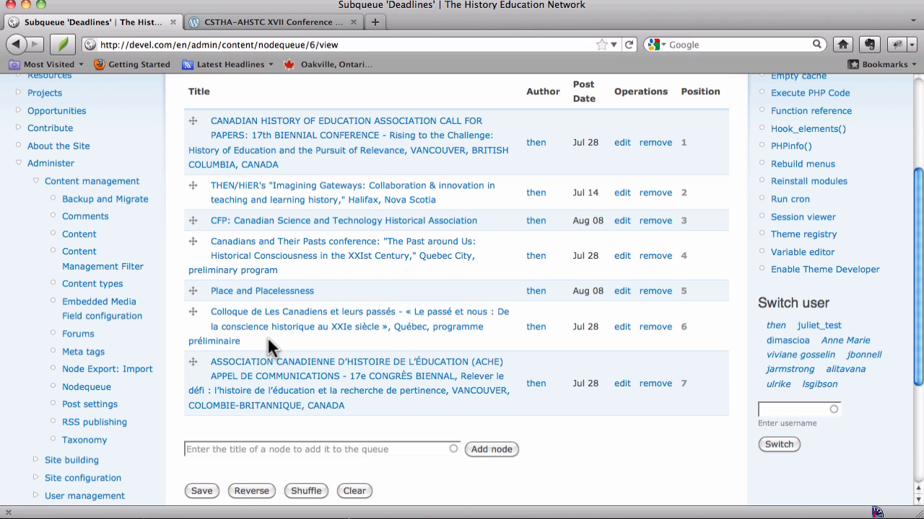
pyautogui.click(195, 368)
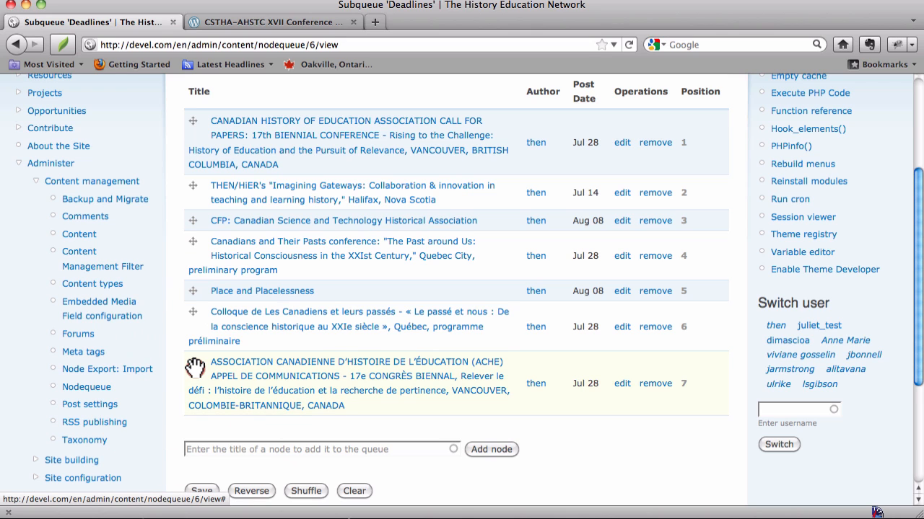
pyautogui.moveTo(195, 368); pyautogui.dragTo(200, 331)
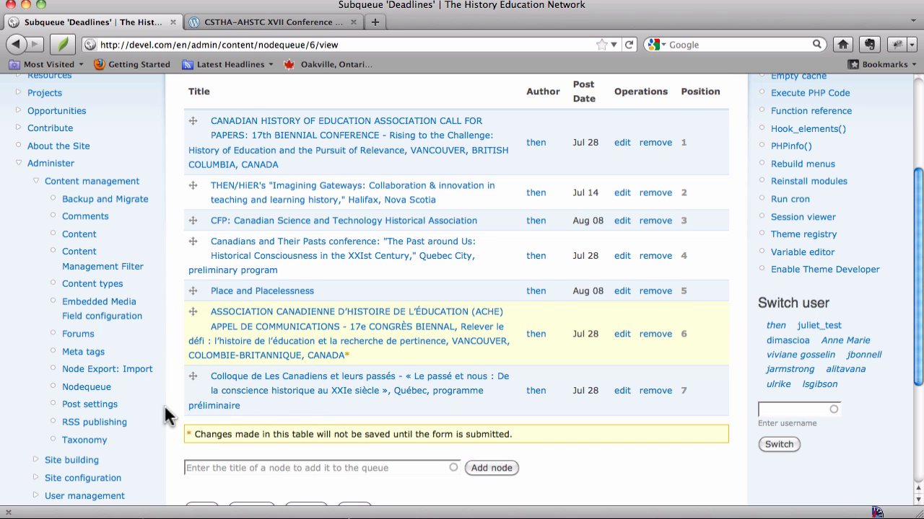
pyautogui.scroll(-3, 167, 418)
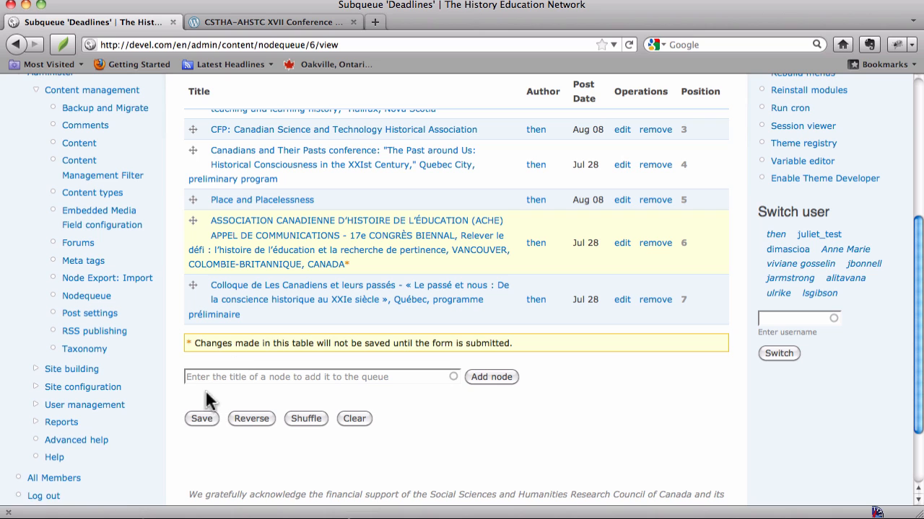
pyautogui.click(202, 419)
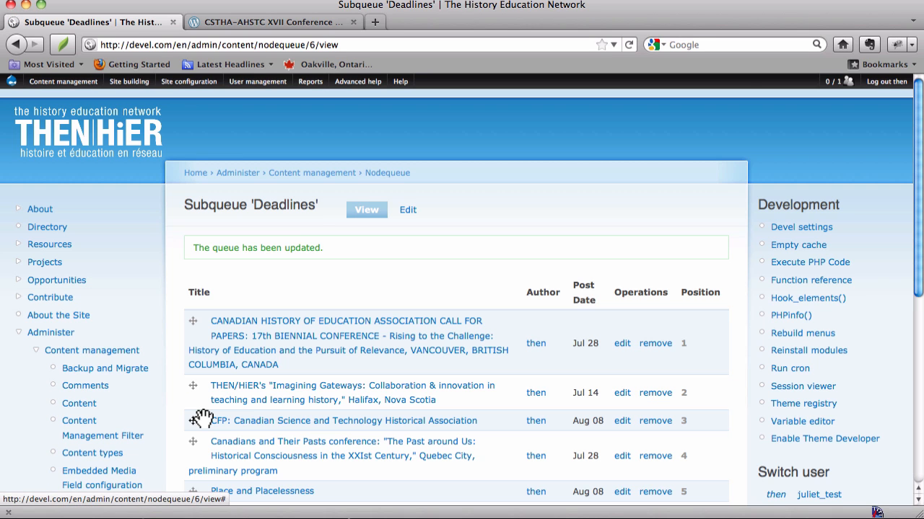
pyautogui.scroll(-6, 202, 417)
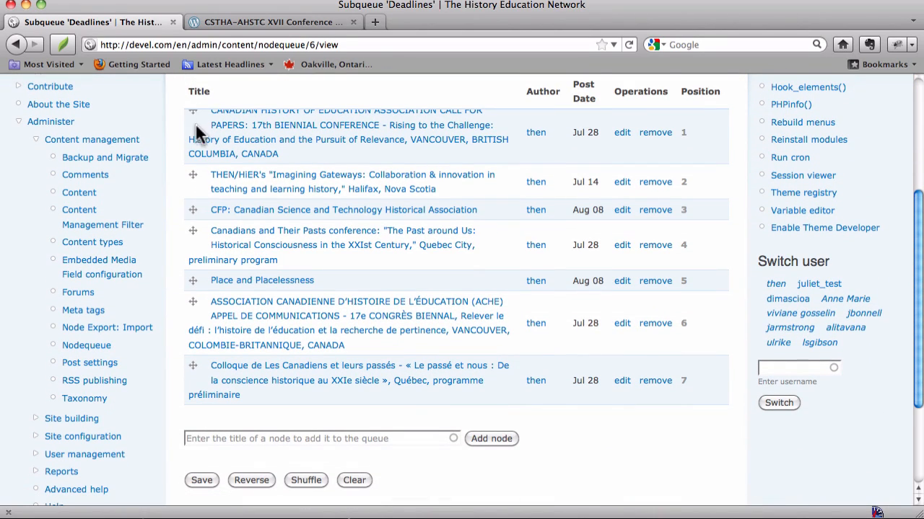
pyautogui.scroll(2, 199, 120)
pyautogui.scroll(-1, 202, 125)
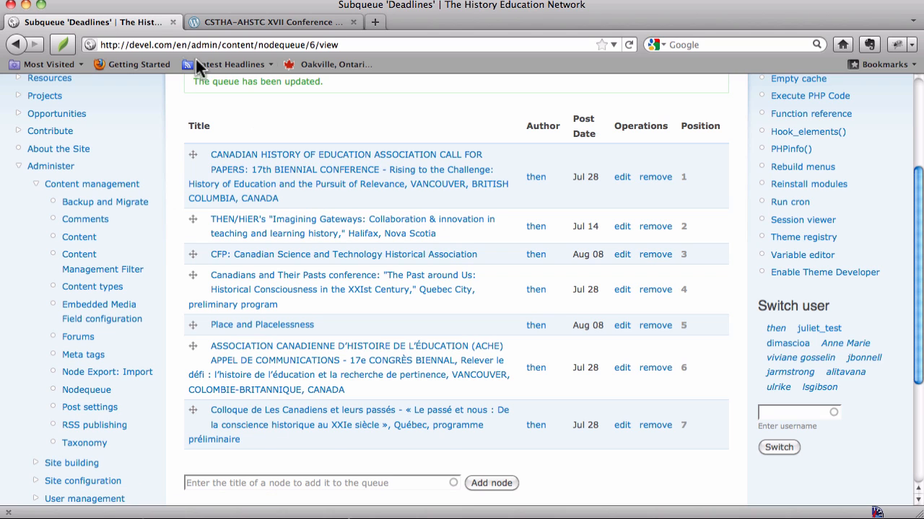
# Open the French homepage at devel.com/fr and check the entries in its Dates limites block
pyautogui.moveTo(176, 48); pyautogui.dragTo(394, 69)
pyautogui.write('/fr')
pyautogui.press('Return')
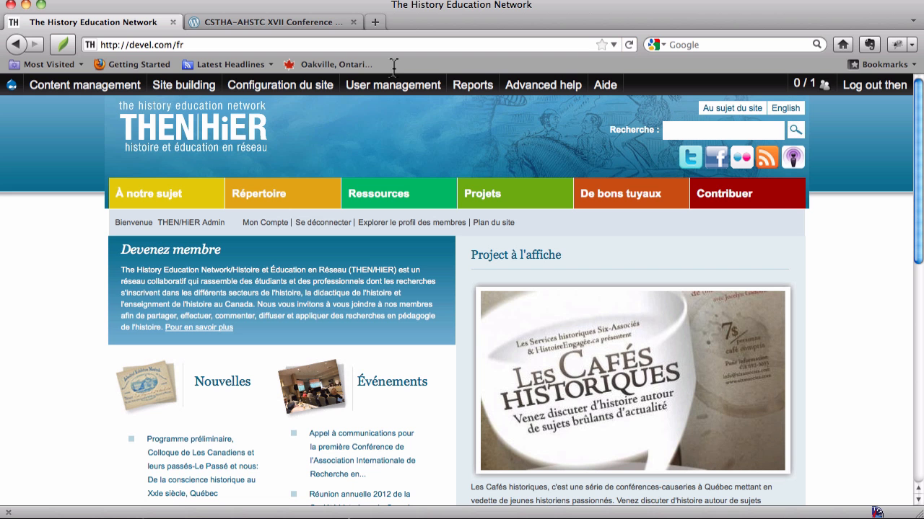
pyautogui.scroll(-8, 391, 334)
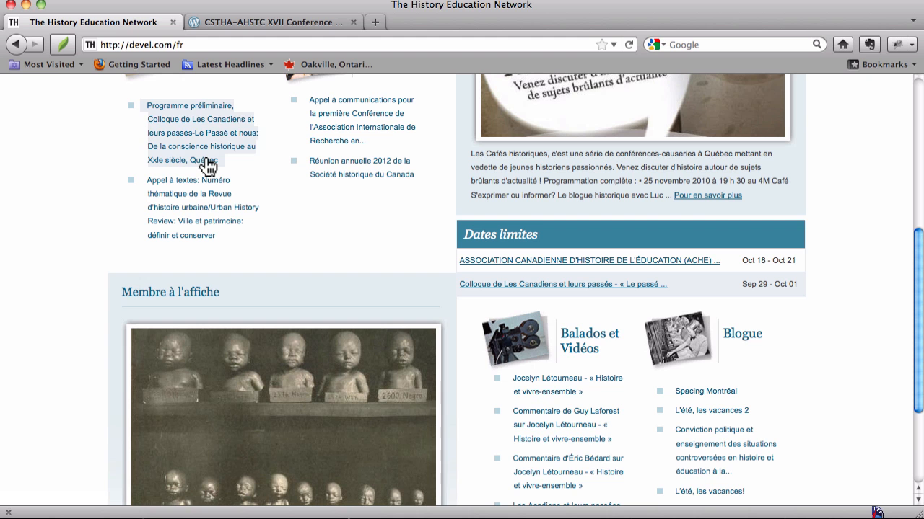
# Open the Nodequeue list in the French interface and examine the French entries in the Deadlines queue
pyautogui.scroll(8, 205, 160)
pyautogui.moveTo(54, 86)
pyautogui.moveTo(65, 302)
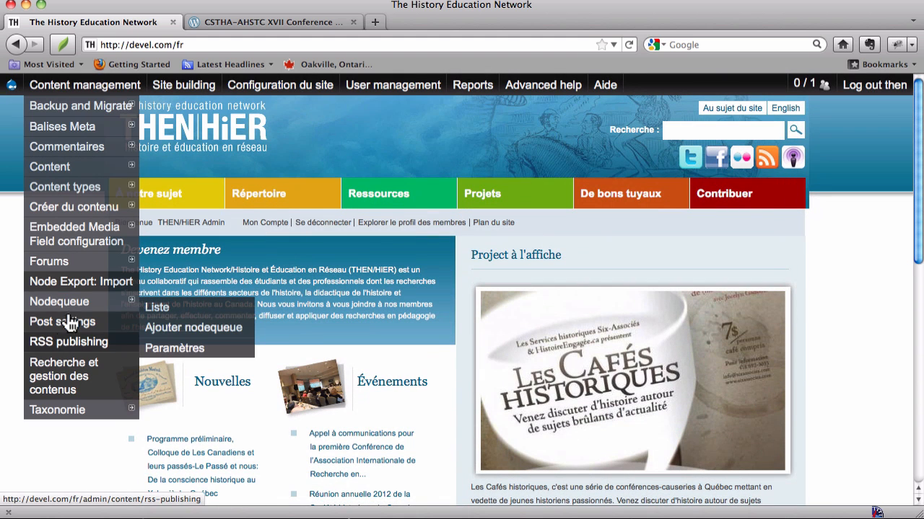
pyautogui.click(159, 314)
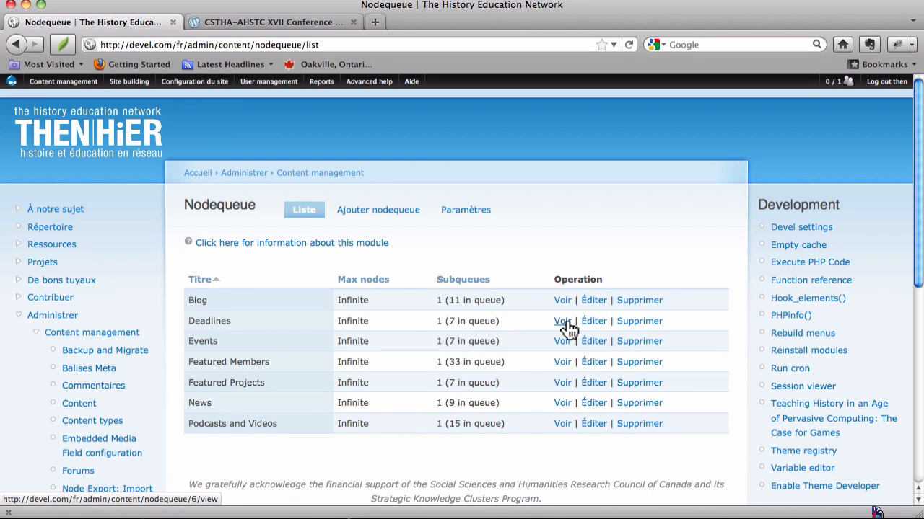
pyautogui.click(563, 321)
pyautogui.scroll(-5, 565, 317)
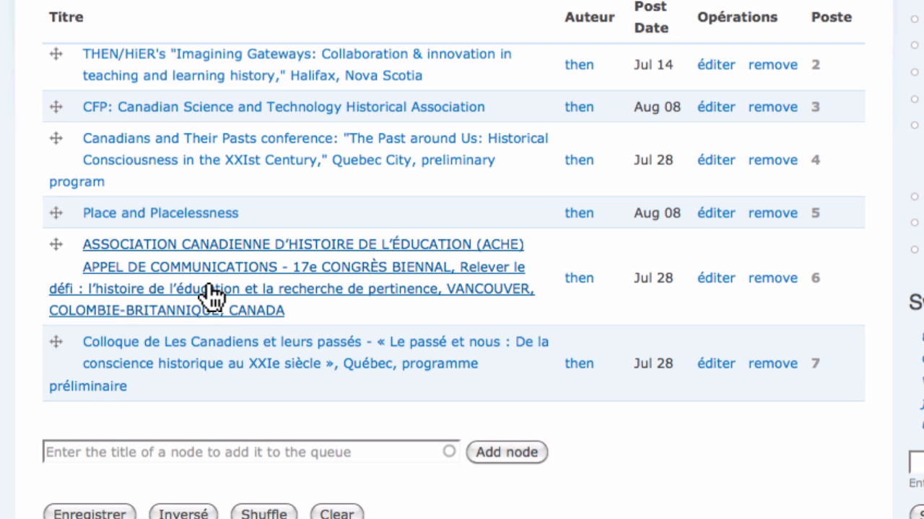
# Return from the Deadlines queue to the site's French homepage and look over it
pyautogui.scroll(5, 209, 288)
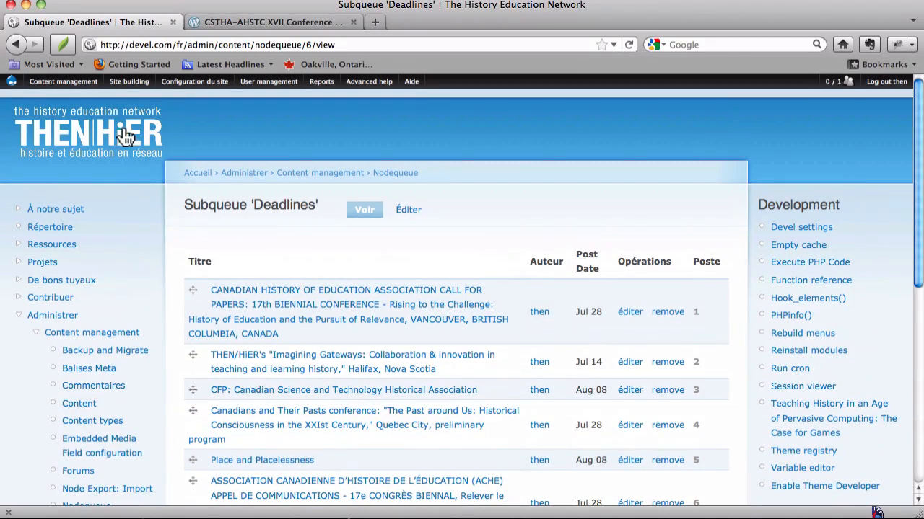
pyautogui.click(114, 133)
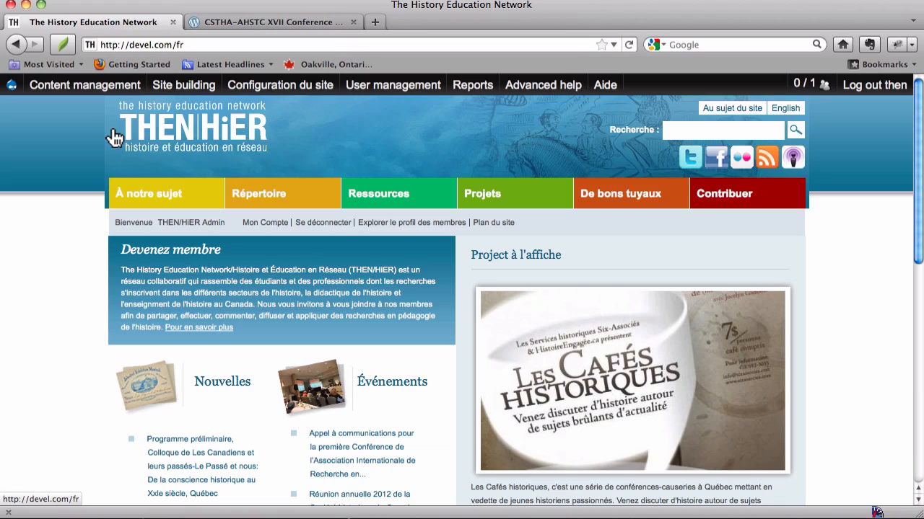
pyautogui.scroll(-10, 642, 304)
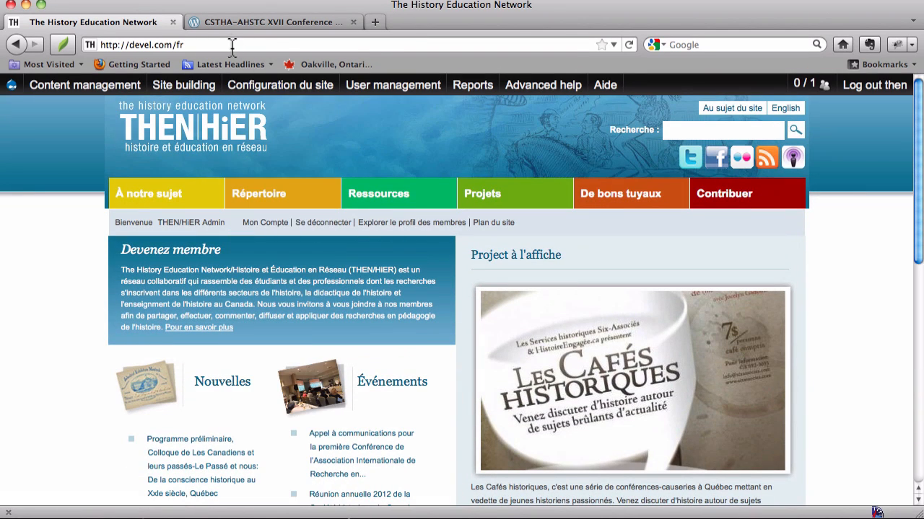
# Remove the fr language code from the end of the site's web address
pyautogui.click(232, 46)
pyautogui.press('BackSpace')
pyautogui.press('BackSpace')
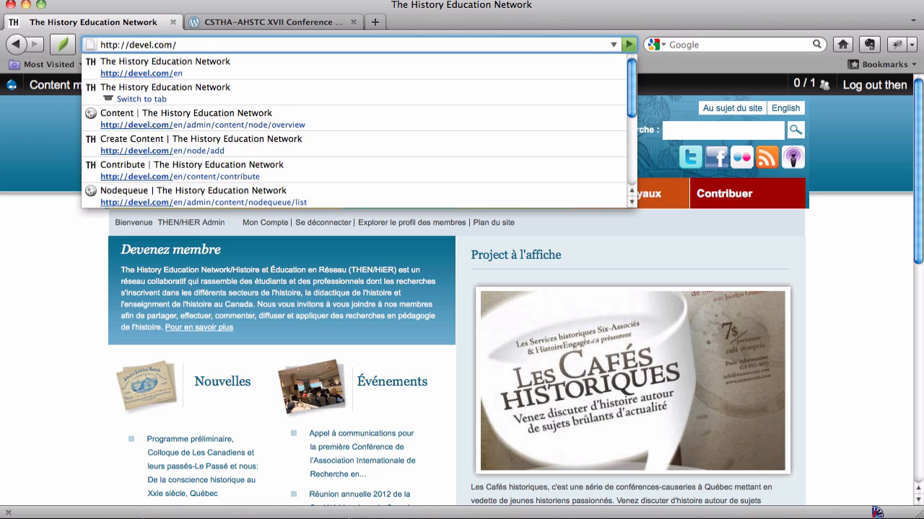